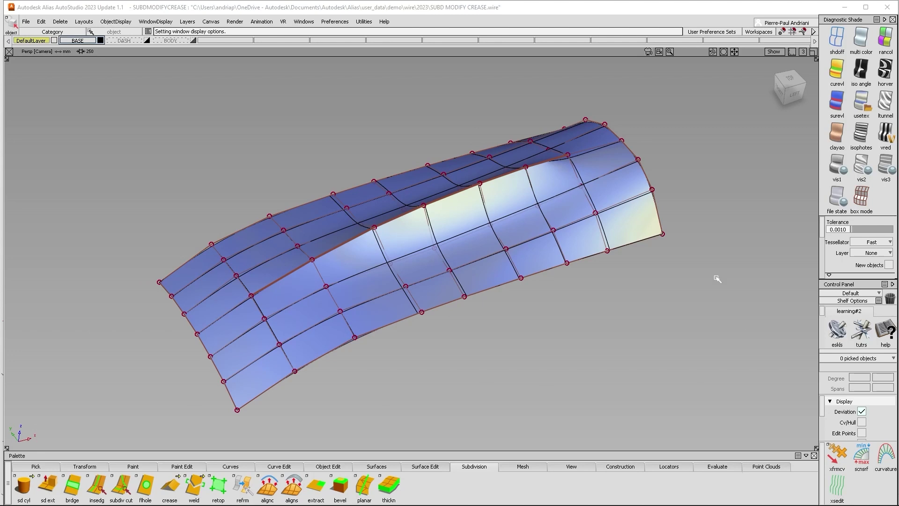
- Inspect the creased subdivision surface from above and display it in box mode
{"action": "left_click_drag", "start_coordinate": [516, 177], "coordinate": [520, 204], "text": "alt+shift"}
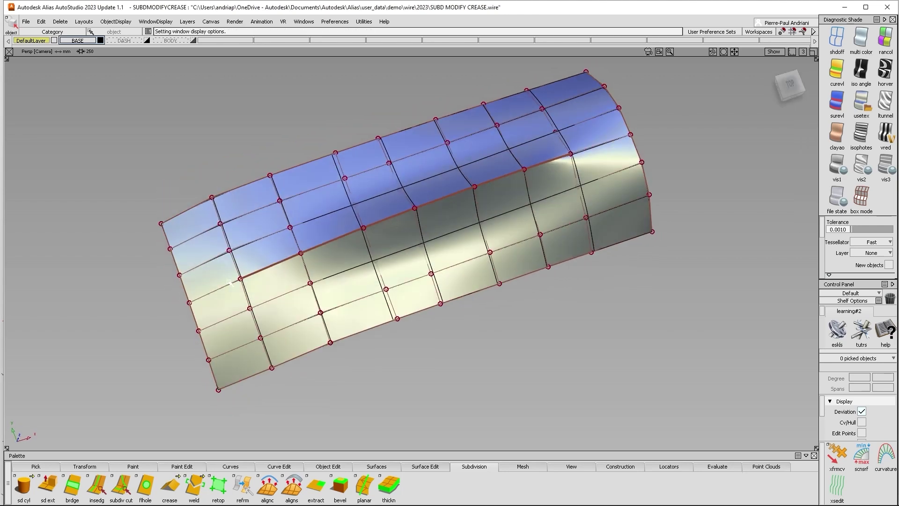
{"action": "left_click_drag", "start_coordinate": [392, 254], "coordinate": [569, 159], "text": "alt+shift"}
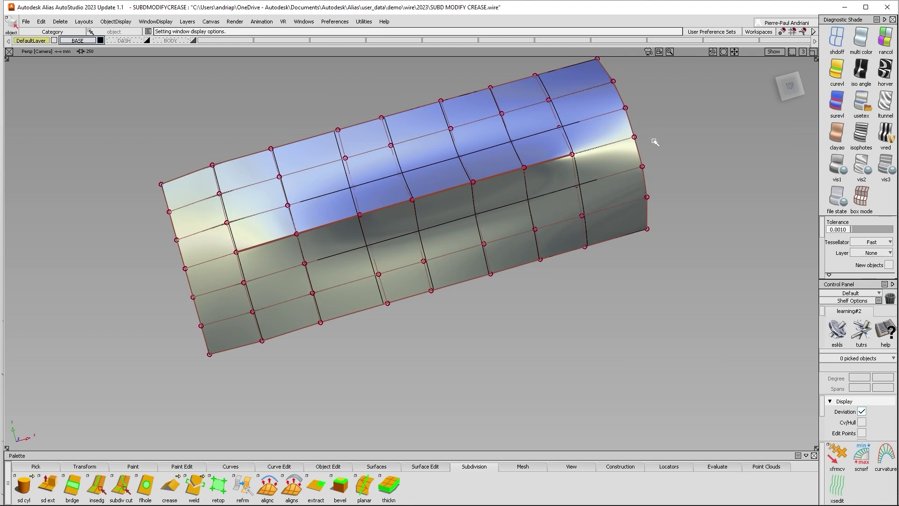
{"action": "left_click", "coordinate": [861, 199]}
{"action": "left_click_drag", "start_coordinate": [680, 194], "coordinate": [568, 150], "text": "alt+shift"}
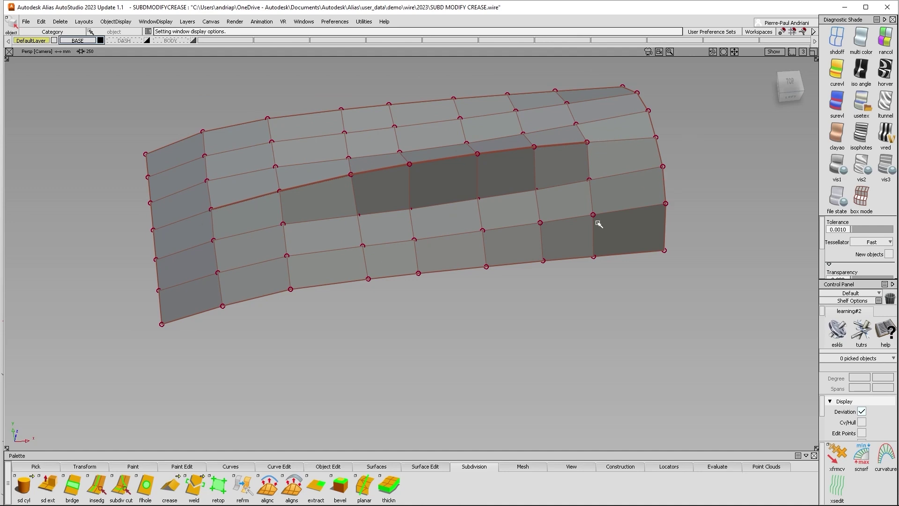
- Activate the Modify Subdiv Crease tool and open its options
{"action": "left_click_drag", "start_coordinate": [170, 488], "coordinate": [172, 390]}
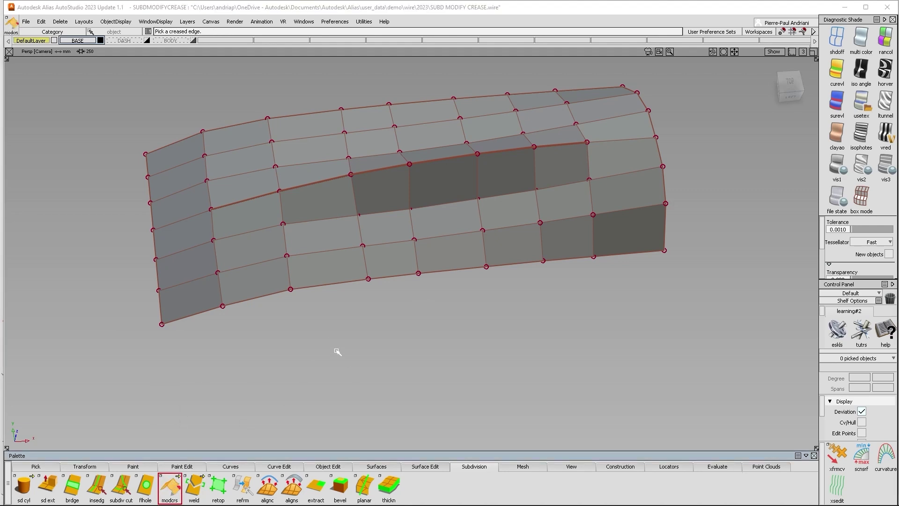
{"action": "double_click", "coordinate": [173, 493]}
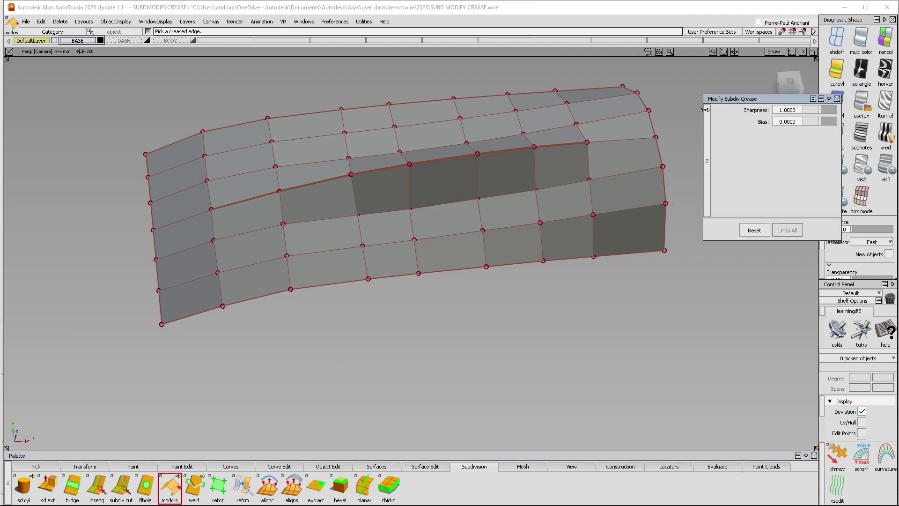
- Focus on the fading end of the crease and display the surface with usetex shading
{"action": "left_click_drag", "start_coordinate": [588, 145], "coordinate": [589, 86], "text": "alt+shift"}
{"action": "scroll", "coordinate": [595, 132], "scroll_direction": "up", "scroll_amount": 5}
{"action": "scroll", "coordinate": [595, 132], "scroll_direction": "down", "scroll_amount": 2}
{"action": "scroll", "coordinate": [596, 132], "scroll_direction": "down", "scroll_amount": 2}
{"action": "middle_click_drag", "start_coordinate": [589, 86], "coordinate": [581, 119], "text": "alt+shift"}
{"action": "left_click", "coordinate": [862, 107]}
{"action": "mouse_move", "coordinate": [625, 183]}
{"action": "left_mouse_down", "text": "alt+shift"}
{"action": "mouse_move", "coordinate": [562, 196]}
{"action": "mouse_move", "coordinate": [606, 186]}
{"action": "mouse_move", "coordinate": [608, 176]}
{"action": "left_mouse_up", "text": "alt+shift"}
{"action": "mouse_move", "coordinate": [608, 176]}
{"action": "right_mouse_down", "text": "alt+shift"}
{"action": "mouse_move", "coordinate": [625, 183]}
{"action": "mouse_move", "coordinate": [611, 190]}
{"action": "right_mouse_up", "text": "alt+shift"}
{"action": "left_click_drag", "start_coordinate": [611, 190], "coordinate": [602, 200], "text": "alt+shift"}
{"action": "right_click_drag", "start_coordinate": [602, 201], "coordinate": [599, 201], "text": "alt+shift"}
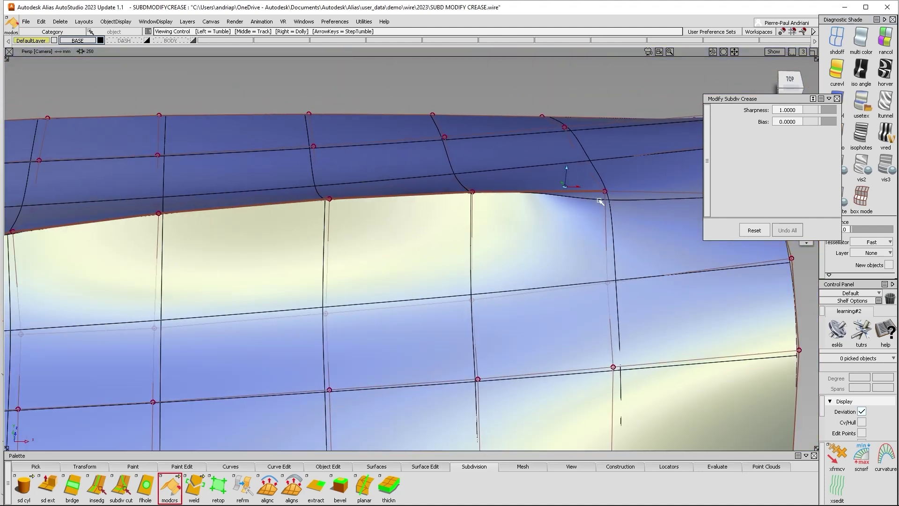
{"action": "middle_click_drag", "start_coordinate": [599, 201], "coordinate": [564, 208], "text": "alt+shift"}
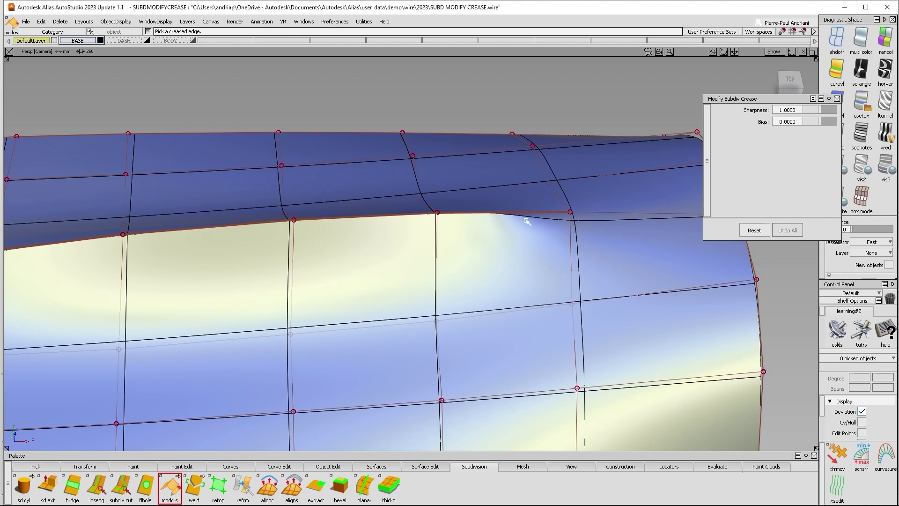
- Apply the crease modification to the end edge of the crease over a length of 3 edges
{"action": "left_click_drag", "start_coordinate": [527, 221], "coordinate": [535, 206], "text": "alt+shift"}
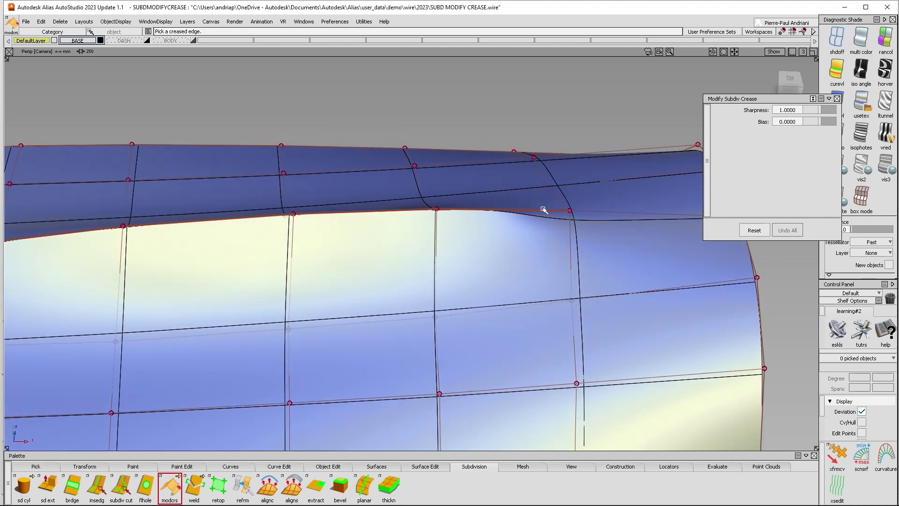
{"action": "left_click", "coordinate": [543, 212]}
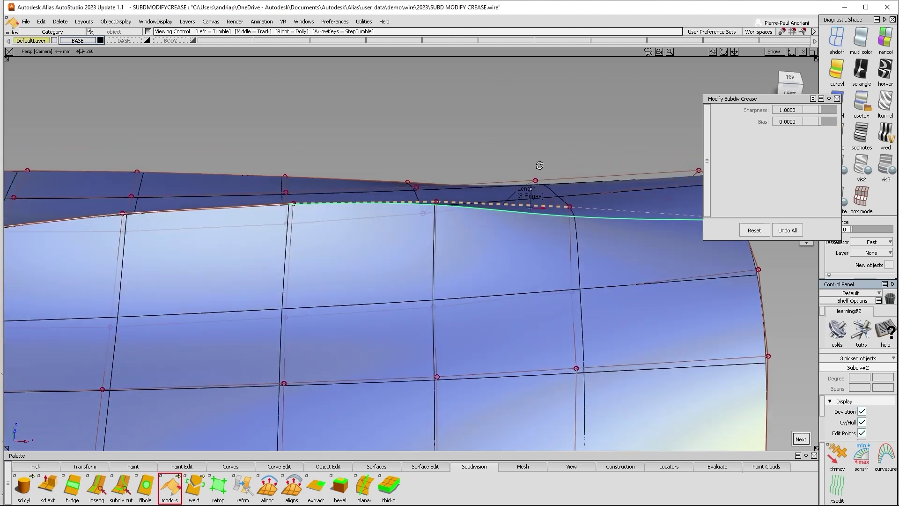
{"action": "left_click_drag", "start_coordinate": [544, 189], "coordinate": [540, 180], "text": "alt+shift"}
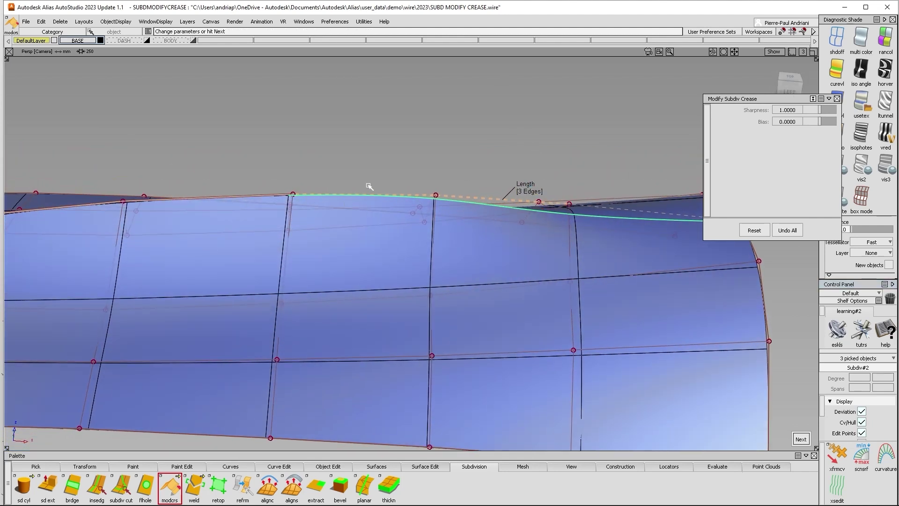
- Hide the control mesh and examine the shading around the modified crease end from several angles
{"action": "right_click_drag", "start_coordinate": [566, 211], "coordinate": [581, 161], "text": "ctrl+shift"}
{"action": "mouse_move", "coordinate": [580, 160]}
{"action": "left_mouse_down", "text": "alt+shift"}
{"action": "mouse_move", "coordinate": [506, 153]}
{"action": "mouse_move", "coordinate": [336, 231]}
{"action": "mouse_move", "coordinate": [342, 239]}
{"action": "left_mouse_up", "text": "alt+shift"}
{"action": "right_click_drag", "start_coordinate": [442, 231], "coordinate": [439, 191], "text": "ctrl+shift"}
{"action": "left_click_drag", "start_coordinate": [439, 191], "coordinate": [439, 191], "text": "ctrl+shift"}
{"action": "right_click_drag", "start_coordinate": [439, 191], "coordinate": [459, 217], "text": "alt+shift"}
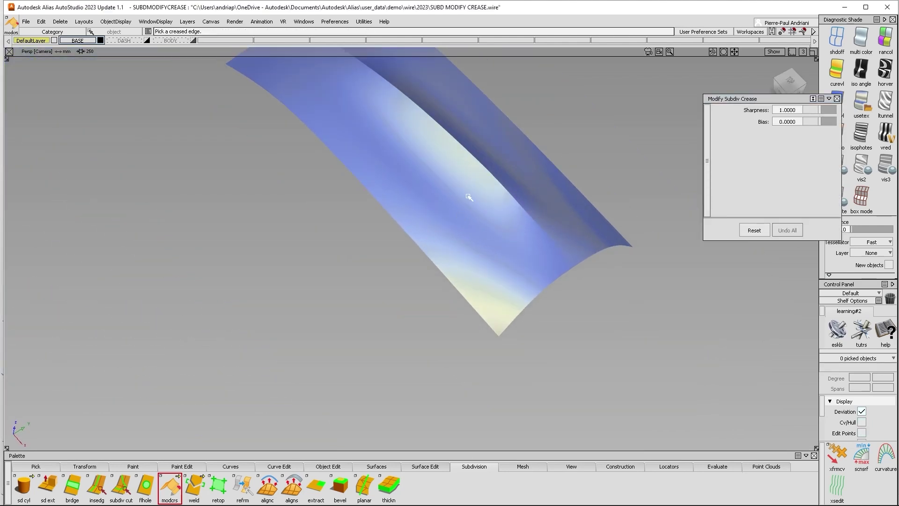
{"action": "left_click_drag", "start_coordinate": [506, 216], "coordinate": [552, 220], "text": "alt+shift"}
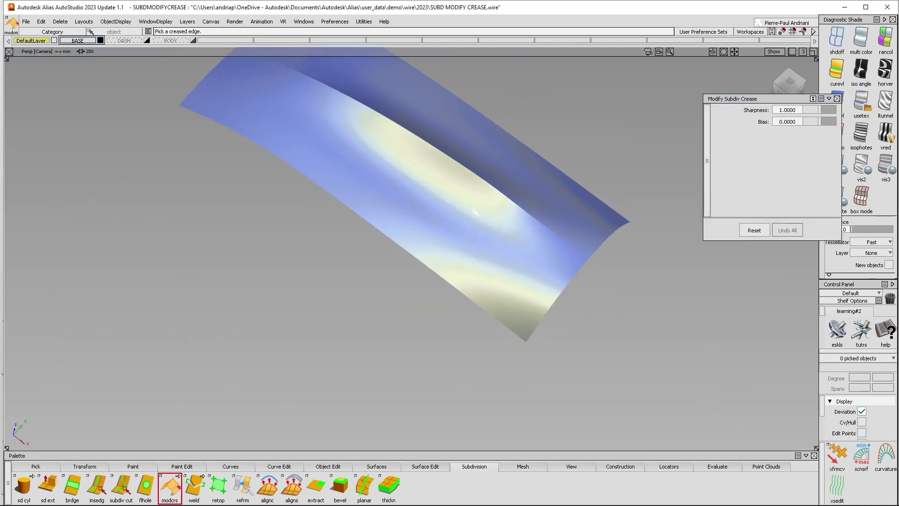
{"action": "right_click_drag", "start_coordinate": [531, 208], "coordinate": [519, 200], "text": "alt+shift"}
{"action": "left_click_drag", "start_coordinate": [520, 200], "coordinate": [578, 183], "text": "alt+shift"}
- Show the control mesh and reopen the modified crease for editing with Query Edit
{"action": "right_click_drag", "start_coordinate": [512, 211], "coordinate": [532, 195], "text": "ctrl+shift"}
{"action": "right_click_drag", "start_coordinate": [525, 150], "coordinate": [525, 216], "text": "ctrl+shift"}
{"action": "left_click_drag", "start_coordinate": [526, 216], "coordinate": [523, 214], "text": "ctrl+shift"}
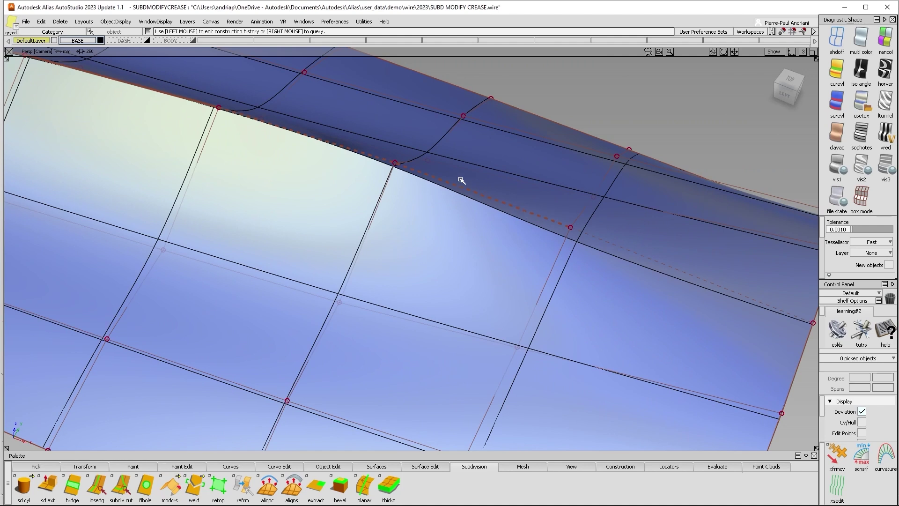
{"action": "left_click_drag", "start_coordinate": [426, 171], "coordinate": [454, 205], "text": "alt+shift"}
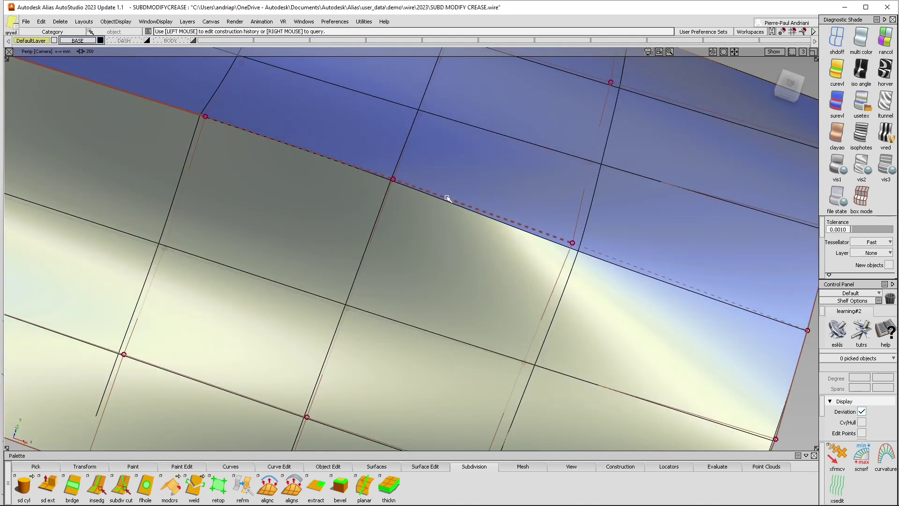
{"action": "left_click", "coordinate": [396, 181]}
{"action": "left_click_drag", "start_coordinate": [396, 181], "coordinate": [509, 133], "text": "alt+shift"}
- Set the modified crease's length to 5 edges
{"action": "left_click", "coordinate": [510, 182]}
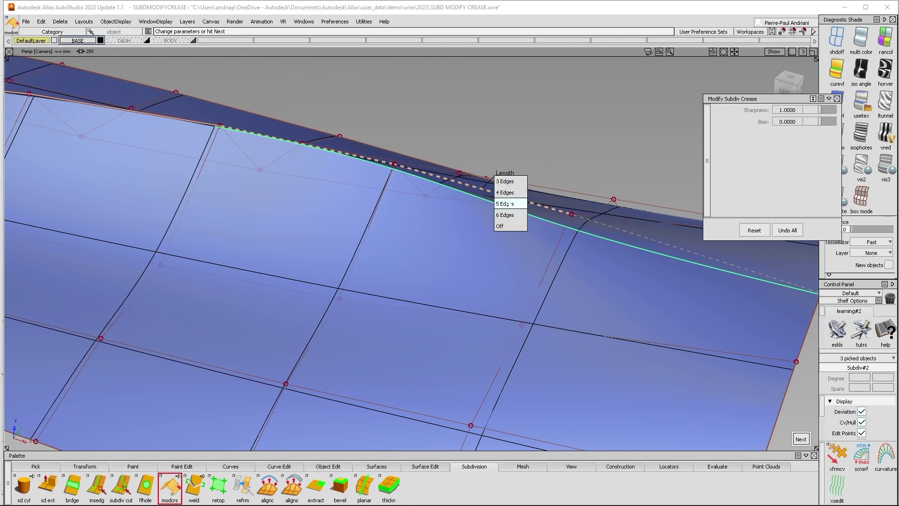
{"action": "left_click", "coordinate": [506, 204]}
{"action": "left_click_drag", "start_coordinate": [508, 202], "coordinate": [492, 178], "text": "alt+shift"}
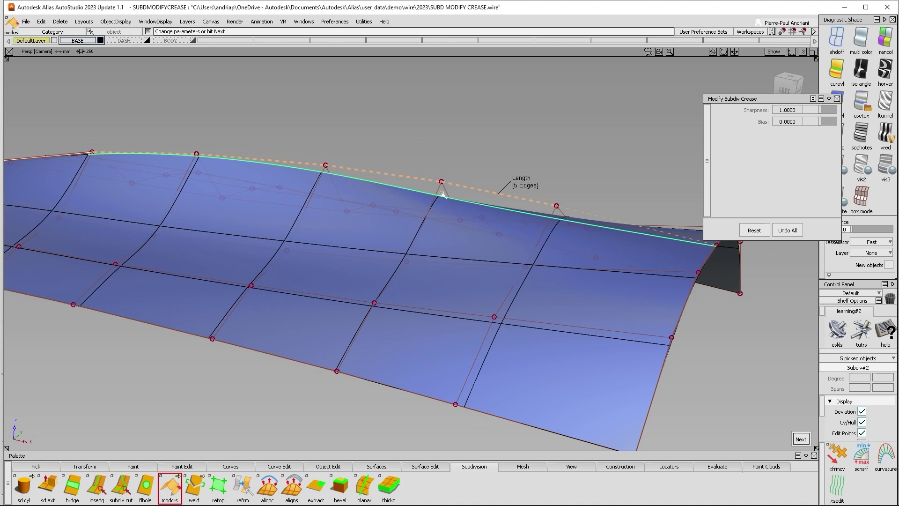
- Compare crease lengths of 6 and 3 edges, then set the length back to 6 edges
{"action": "left_click", "coordinate": [520, 184]}
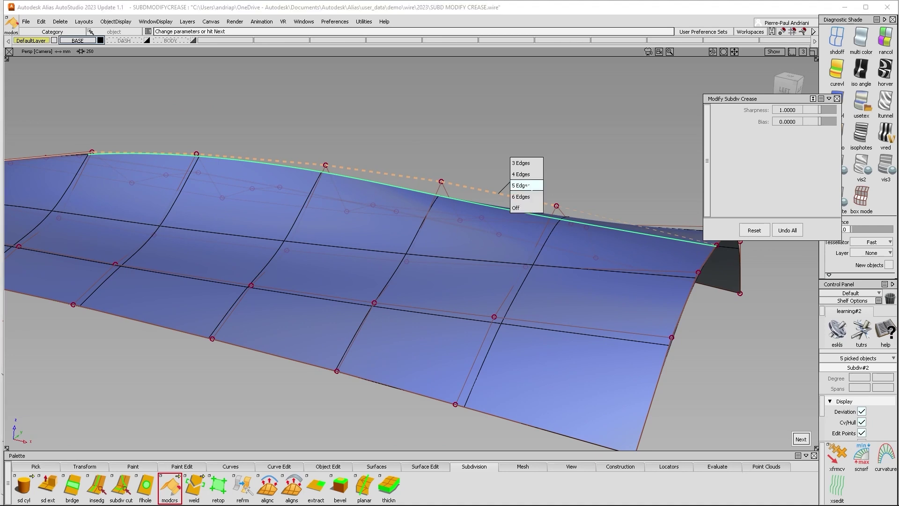
{"action": "left_click", "coordinate": [527, 199]}
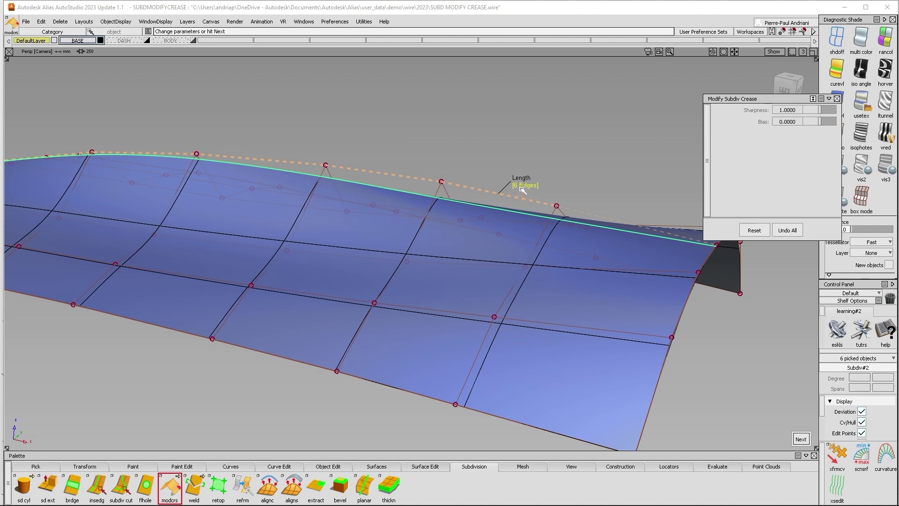
{"action": "left_click", "coordinate": [519, 184]}
{"action": "left_click", "coordinate": [523, 154]}
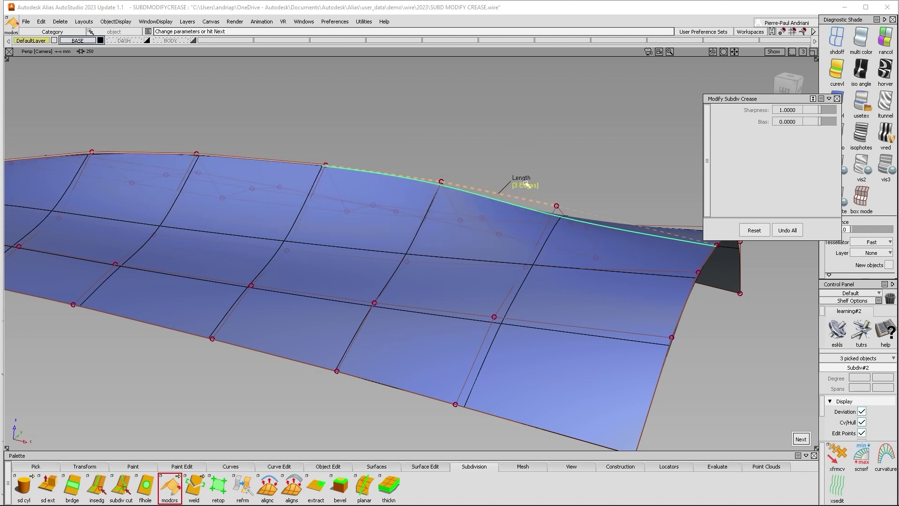
{"action": "left_click", "coordinate": [521, 183]}
{"action": "left_click", "coordinate": [527, 217]}
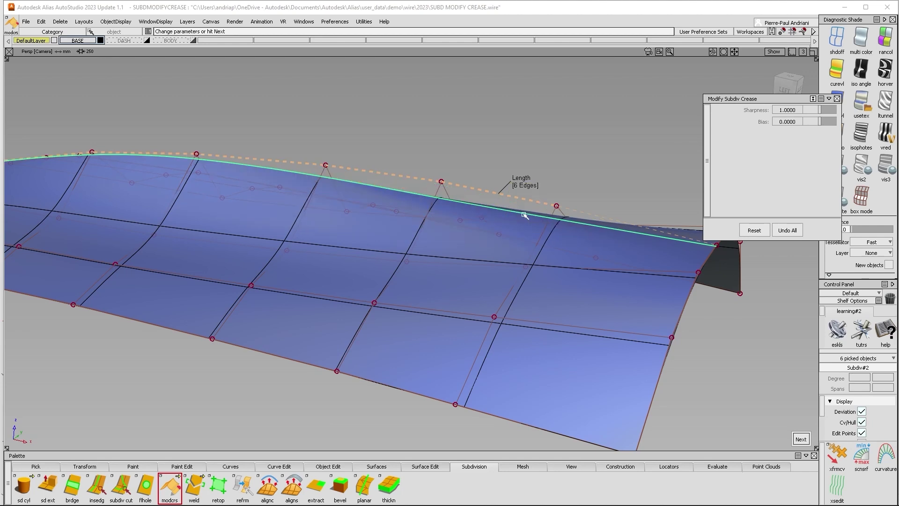
{"action": "left_click_drag", "start_coordinate": [459, 154], "coordinate": [479, 160], "text": "alt+shift"}
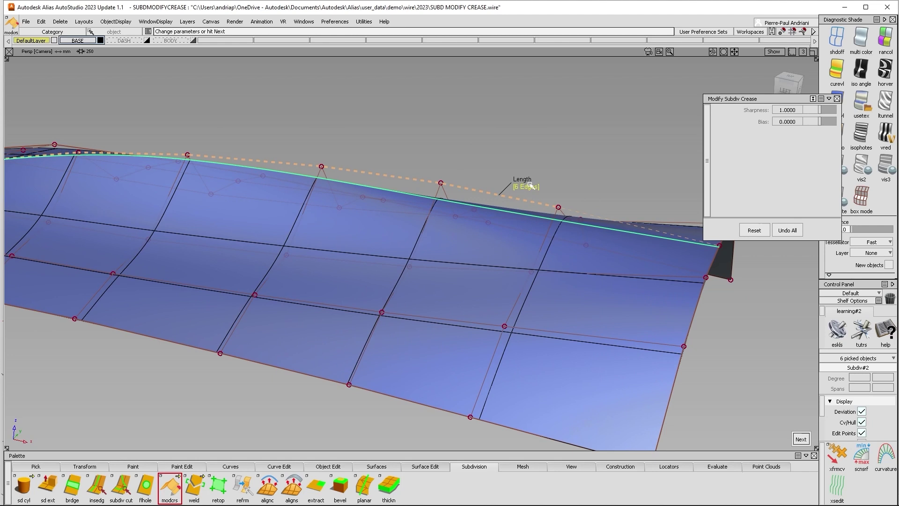
- Try crease lengths of 3 and 4 edges, switching the surface to box mode
{"action": "left_click", "coordinate": [530, 187]}
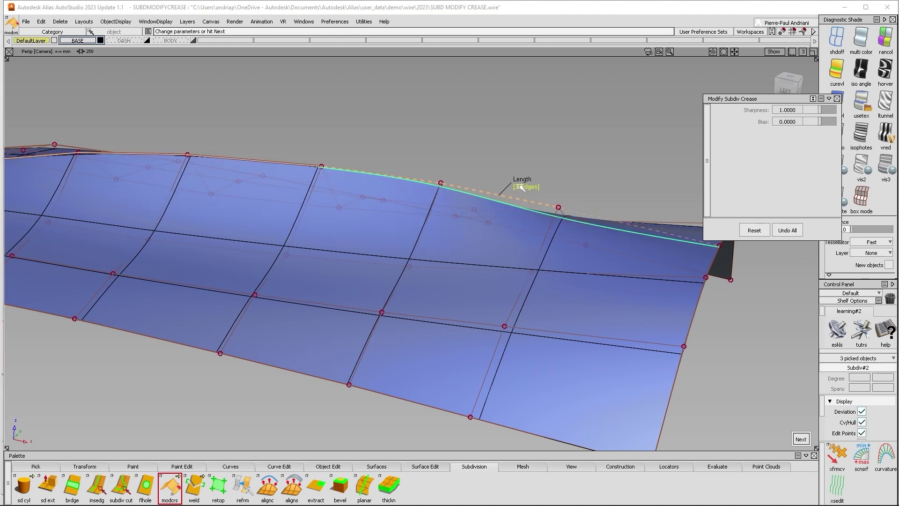
{"action": "left_click", "coordinate": [863, 195]}
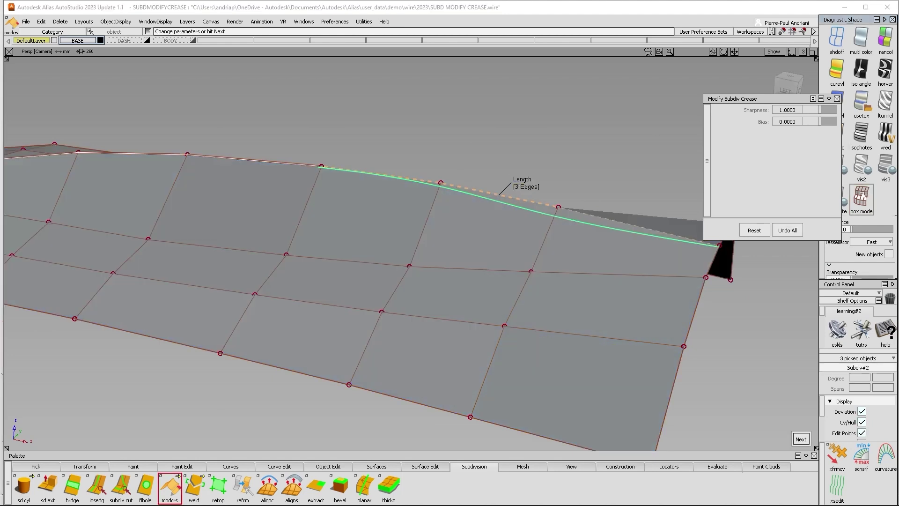
{"action": "left_click", "coordinate": [525, 187]}
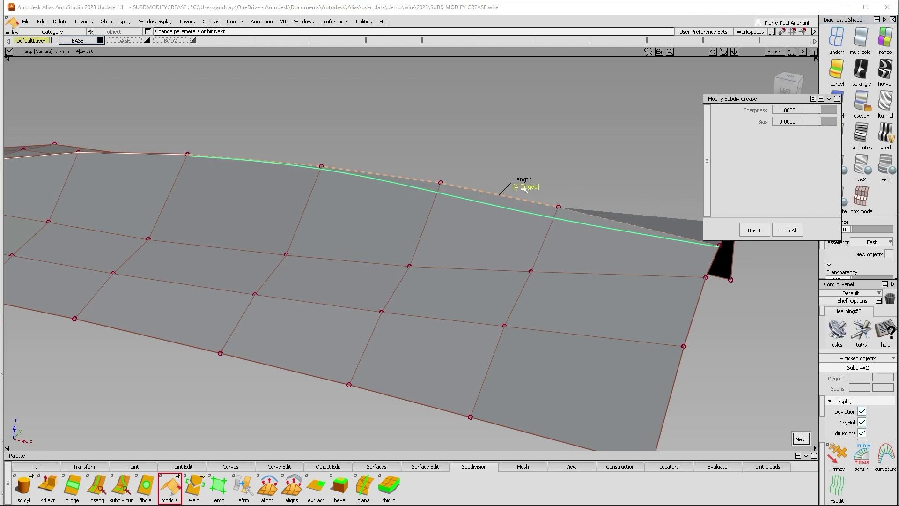
{"action": "left_click_drag", "start_coordinate": [499, 123], "coordinate": [495, 111], "text": "alt+shift"}
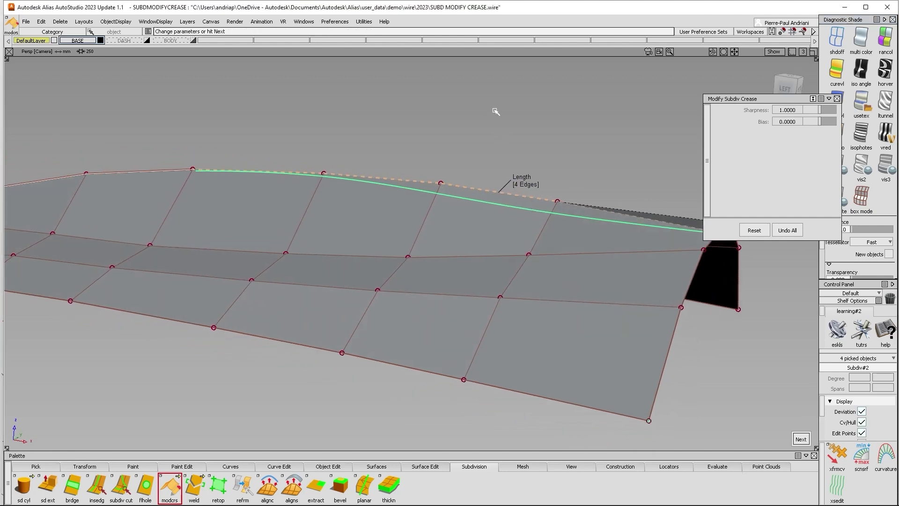
- Set the crease length to 5 edges and restore the usetex shading
{"action": "left_click", "coordinate": [528, 187]}
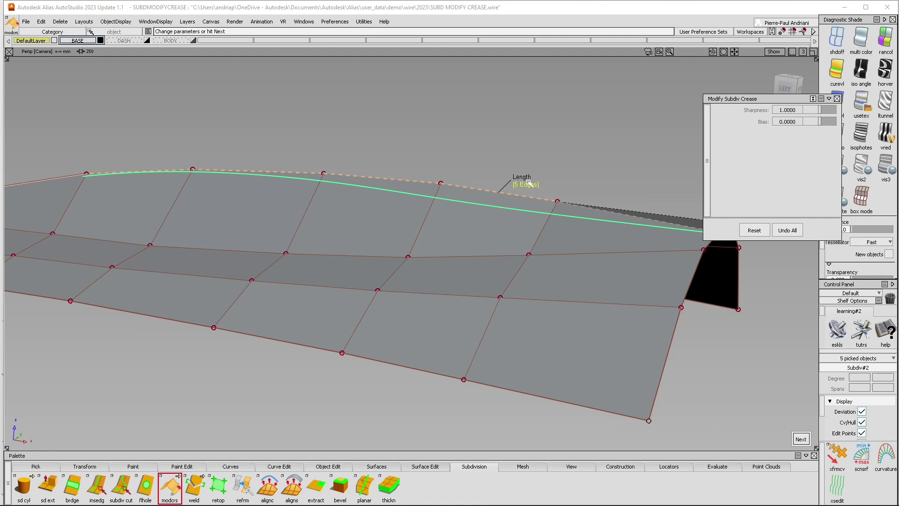
{"action": "left_click", "coordinate": [862, 103]}
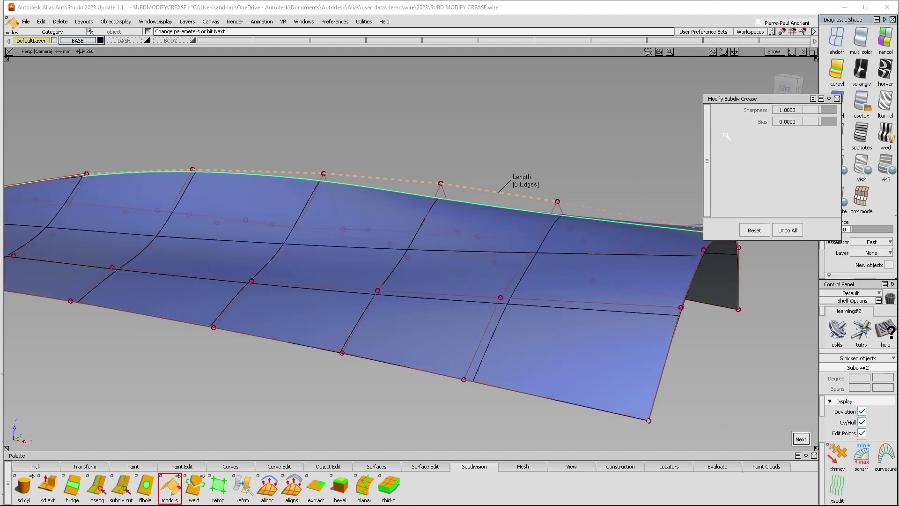
{"action": "left_click_drag", "start_coordinate": [478, 233], "coordinate": [496, 178], "text": "alt+shift"}
- Pick a control vertex on the modified crease and move it downward
{"action": "left_click", "coordinate": [544, 128]}
{"action": "left_click_drag", "start_coordinate": [544, 128], "coordinate": [534, 146], "text": "alt+shift"}
{"action": "right_click_drag", "start_coordinate": [508, 164], "coordinate": [541, 133], "text": "ctrl+shift"}
{"action": "left_click_drag", "start_coordinate": [498, 181], "coordinate": [478, 209], "text": "ctrl+shift"}
{"action": "left_click_drag", "start_coordinate": [478, 209], "coordinate": [482, 191], "text": "alt+shift"}
{"action": "middle_click_drag", "start_coordinate": [482, 191], "coordinate": [560, 113], "text": "ctrl+shift"}
{"action": "right_click_drag", "start_coordinate": [561, 113], "coordinate": [556, 129]}
- Toggle the control mesh display off and on to check the reshaped crease
{"action": "left_click_drag", "start_coordinate": [555, 130], "coordinate": [506, 194], "text": "alt+shift"}
{"action": "right_click_drag", "start_coordinate": [506, 195], "coordinate": [558, 161], "text": "ctrl+shift"}
{"action": "left_click_drag", "start_coordinate": [564, 161], "coordinate": [564, 138], "text": "alt+shift"}
{"action": "right_click_drag", "start_coordinate": [543, 162], "coordinate": [585, 132], "text": "ctrl+shift"}
{"action": "left_click_drag", "start_coordinate": [562, 138], "coordinate": [543, 177], "text": "alt+shift"}
- Pick the second-to-last control vertex of the crease and lower it slightly
{"action": "left_click_drag", "start_coordinate": [455, 207], "coordinate": [480, 227]}
{"action": "left_click_drag", "start_coordinate": [496, 206], "coordinate": [503, 146], "text": "alt+shift"}
{"action": "right_click_drag", "start_coordinate": [595, 108], "coordinate": [594, 112]}
{"action": "left_click_drag", "start_coordinate": [594, 112], "coordinate": [594, 112]}
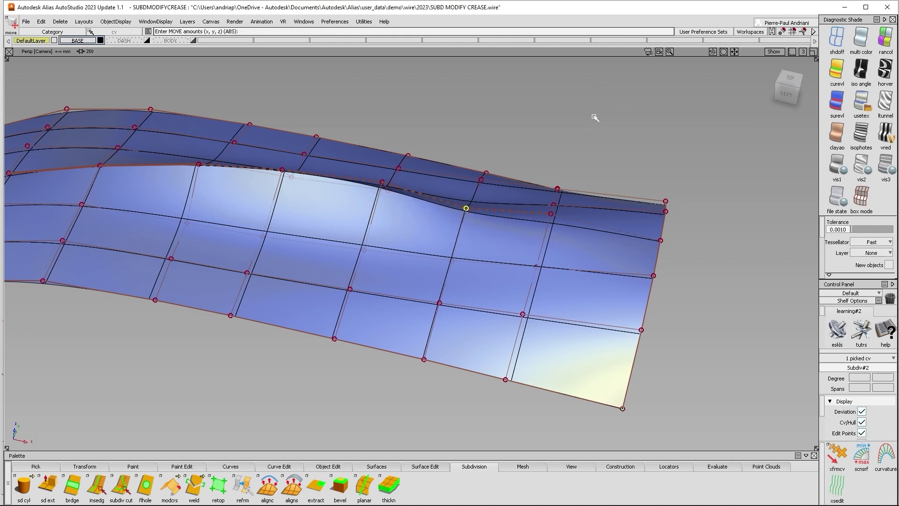
- Inspect the reshaped crease in box mode and return to usetex shading
{"action": "left_click", "coordinate": [864, 199]}
{"action": "left_click_drag", "start_coordinate": [534, 223], "coordinate": [382, 192], "text": "alt+shift"}
{"action": "left_click_drag", "start_coordinate": [611, 199], "coordinate": [700, 199], "text": "alt+shift"}
{"action": "left_click", "coordinate": [861, 104]}
{"action": "mouse_move", "coordinate": [739, 149]}
{"action": "left_mouse_down", "text": "alt+shift"}
{"action": "mouse_move", "coordinate": [546, 164]}
{"action": "mouse_move", "coordinate": [573, 137]}
{"action": "left_mouse_up", "text": "alt+shift"}
- Pick the last control vertex at the crease's end and move it down
{"action": "scroll", "coordinate": [572, 137], "scroll_direction": "up", "scroll_amount": 4, "text": "alt+shift"}
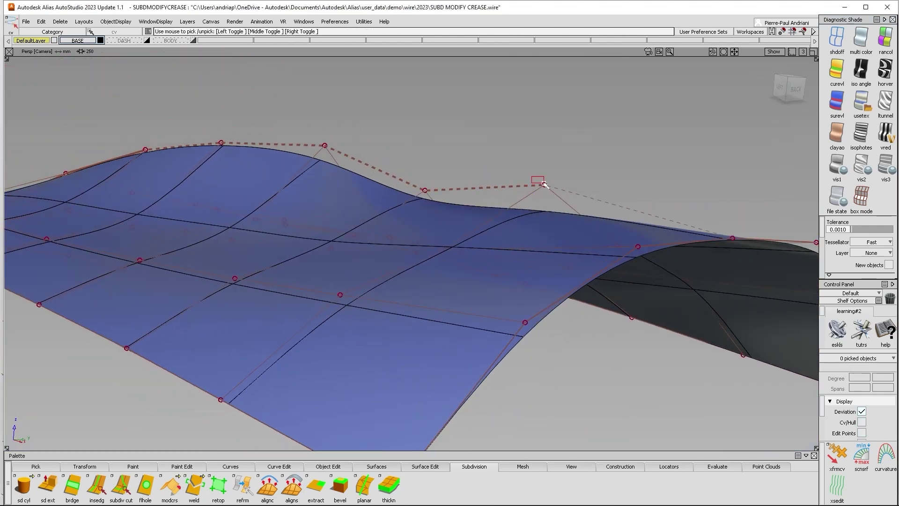
{"action": "left_click_drag", "start_coordinate": [560, 191], "coordinate": [559, 191]}
{"action": "key", "text": "w"}
{"action": "right_click_drag", "start_coordinate": [563, 136], "coordinate": [561, 148]}
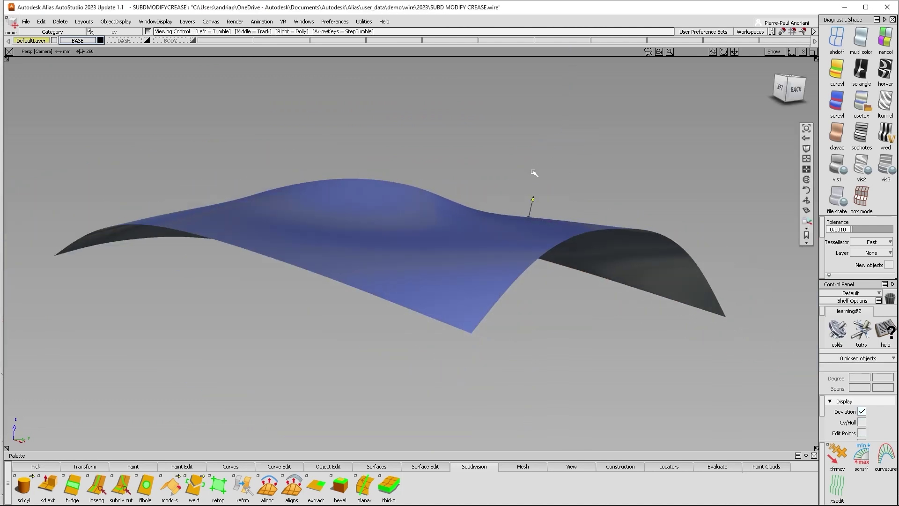
- Examine the surface highlights along the reshaped crease from the side and top with the control mesh hidden
{"action": "left_click_drag", "start_coordinate": [533, 174], "coordinate": [732, 283], "text": "alt+shift"}
{"action": "right_click_drag", "start_coordinate": [586, 191], "coordinate": [577, 193], "text": "alt+shift"}
{"action": "right_click", "coordinate": [530, 160], "text": "ctrl+shift"}
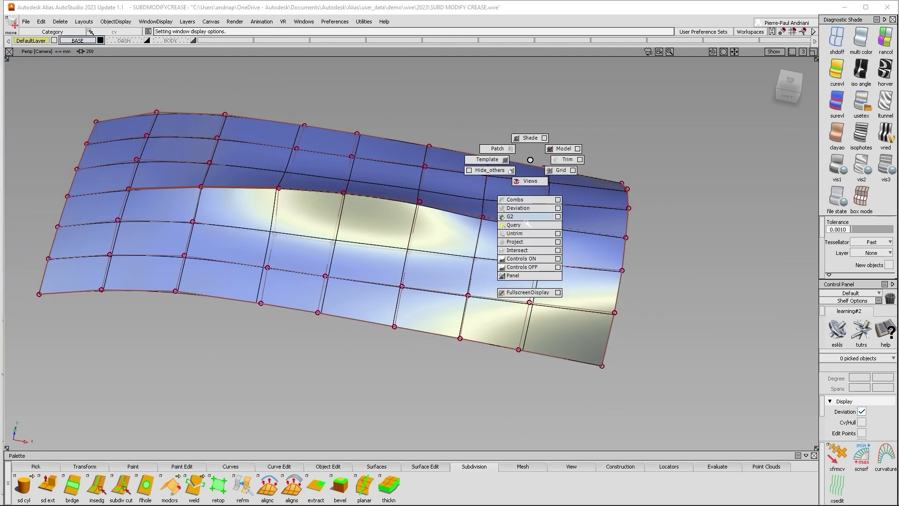
{"action": "left_click_drag", "start_coordinate": [527, 223], "coordinate": [627, 232], "text": "alt+shift"}
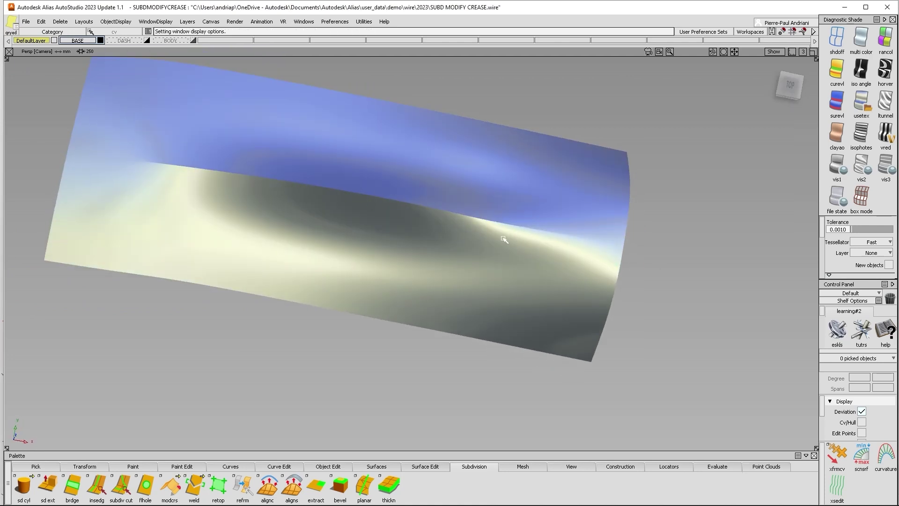
- Show the control mesh, pick the crease's last control vertex and adjust its position slightly
{"action": "right_click_drag", "start_coordinate": [483, 252], "coordinate": [535, 223], "text": "ctrl+shift"}
{"action": "left_click", "coordinate": [493, 219]}
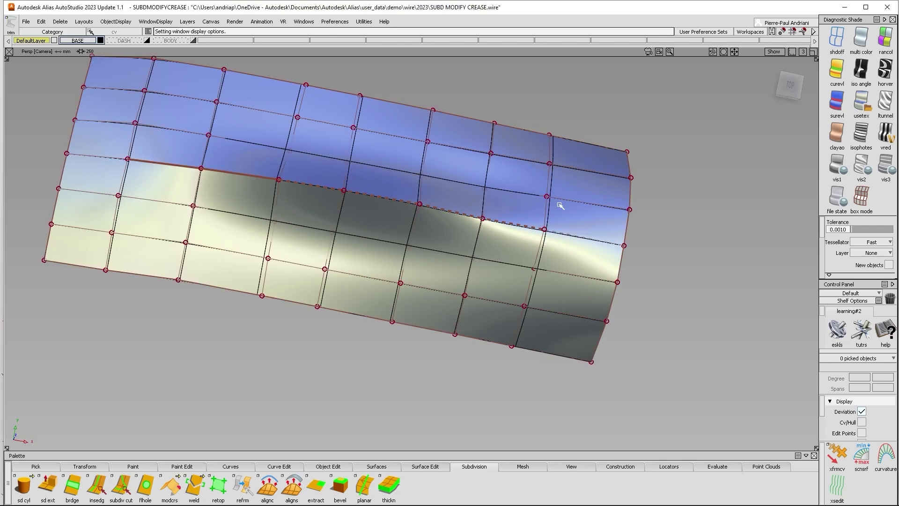
{"action": "left_click_drag", "start_coordinate": [558, 207], "coordinate": [543, 210], "text": "ctrl+shift"}
{"action": "left_click", "coordinate": [544, 229]}
{"action": "middle_click_drag", "start_coordinate": [562, 154], "coordinate": [584, 90], "text": "ctrl+shift"}
{"action": "right_click_drag", "start_coordinate": [586, 91], "coordinate": [595, 100]}
{"action": "left_click_drag", "start_coordinate": [595, 100], "coordinate": [594, 104]}
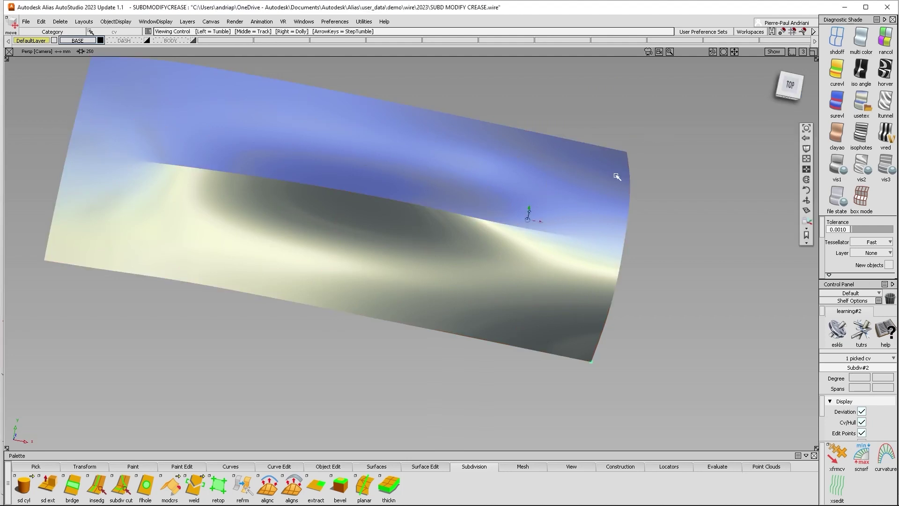
- Reopen the crease's Modify Subdiv Crease history and set the length at its opposite end to 3 edges
{"action": "left_click_drag", "start_coordinate": [616, 177], "coordinate": [607, 101], "text": "alt+shift"}
{"action": "left_click_drag", "start_coordinate": [533, 212], "coordinate": [532, 154], "text": "alt+shift"}
{"action": "right_click_drag", "start_coordinate": [532, 154], "coordinate": [521, 228], "text": "ctrl+shift"}
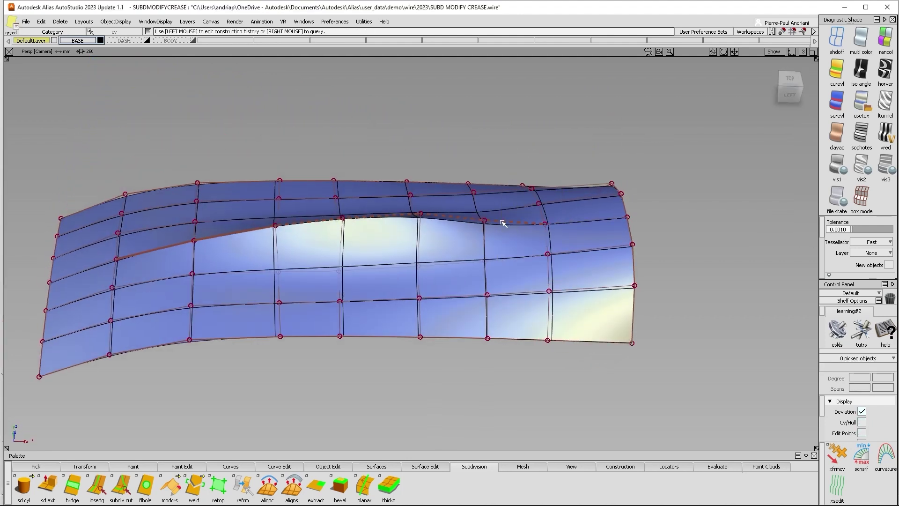
{"action": "left_click", "coordinate": [483, 222]}
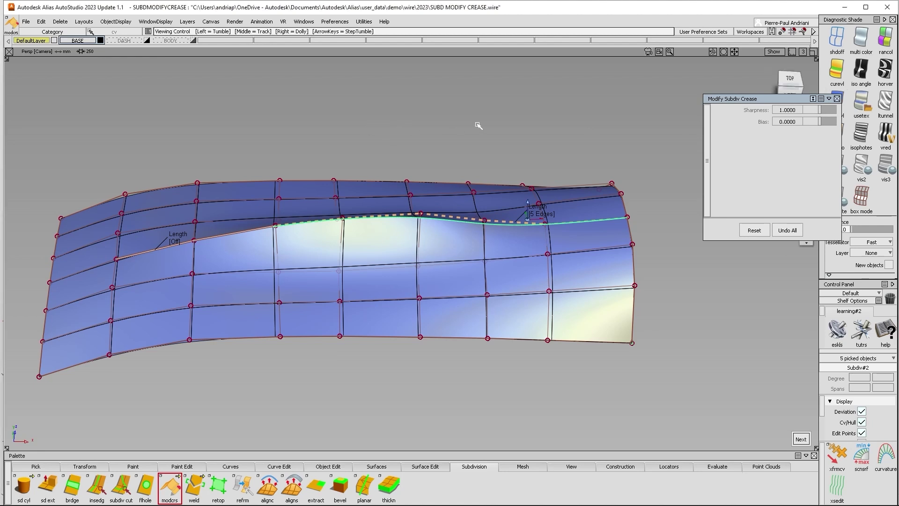
{"action": "middle_click_drag", "start_coordinate": [345, 150], "coordinate": [554, 145], "text": "alt+shift"}
{"action": "mouse_move", "coordinate": [355, 186]}
{"action": "left_mouse_down", "text": "ctrl+shift"}
{"action": "mouse_move", "coordinate": [366, 129]}
{"action": "mouse_move", "coordinate": [402, 217]}
{"action": "left_mouse_up", "text": "ctrl+shift"}
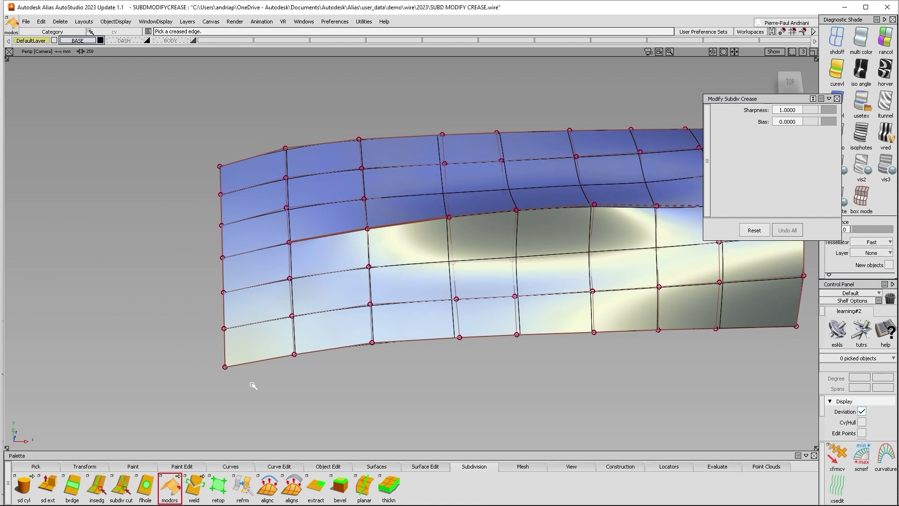
{"action": "left_click", "coordinate": [323, 237]}
{"action": "left_click_drag", "start_coordinate": [341, 219], "coordinate": [312, 182], "text": "alt+shift"}
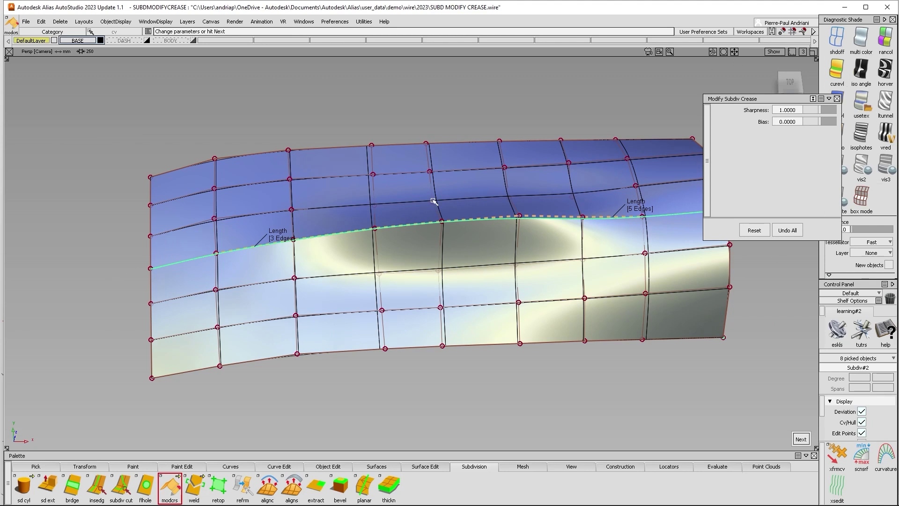
- Set the crease sharpness to 2.0 and examine the raised ridge with the control mesh hidden and shown
{"action": "mouse_move", "coordinate": [406, 204]}
{"action": "left_mouse_down", "text": "alt+shift"}
{"action": "mouse_move", "coordinate": [464, 260]}
{"action": "mouse_move", "coordinate": [354, 272]}
{"action": "mouse_move", "coordinate": [479, 271]}
{"action": "mouse_move", "coordinate": [361, 295]}
{"action": "mouse_move", "coordinate": [450, 217]}
{"action": "mouse_move", "coordinate": [542, 239]}
{"action": "mouse_move", "coordinate": [440, 219]}
{"action": "left_mouse_up", "text": "alt+shift"}
{"action": "scroll", "coordinate": [442, 218], "scroll_direction": "up", "scroll_amount": 3}
{"action": "right_click_drag", "start_coordinate": [444, 217], "coordinate": [557, 149], "text": "ctrl+shift"}
{"action": "left_click_drag", "start_coordinate": [558, 160], "coordinate": [720, 142], "text": "alt+shift"}
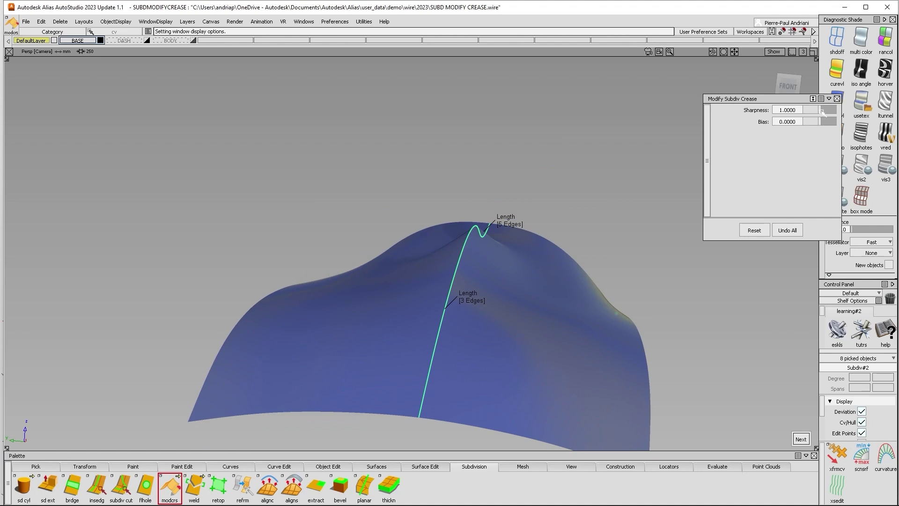
{"action": "left_click_drag", "start_coordinate": [823, 113], "coordinate": [843, 111]}
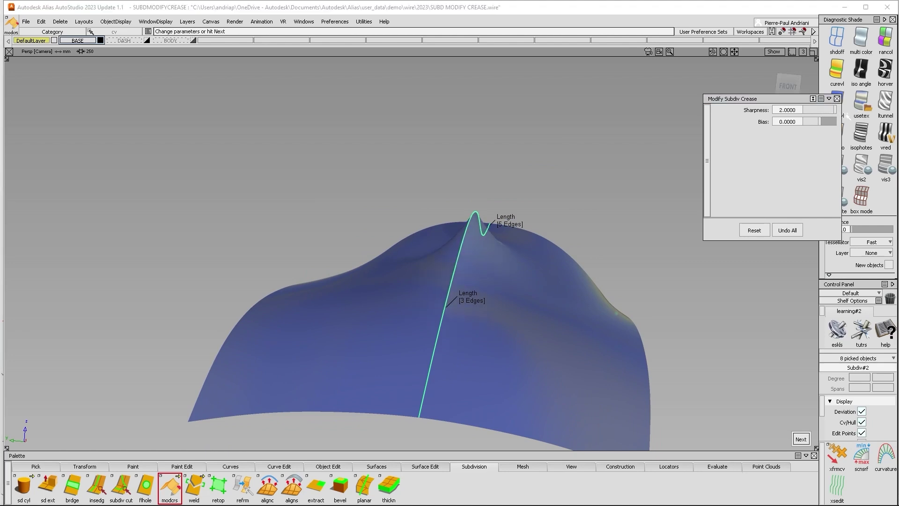
{"action": "left_click_drag", "start_coordinate": [504, 126], "coordinate": [670, 125], "text": "alt+shift"}
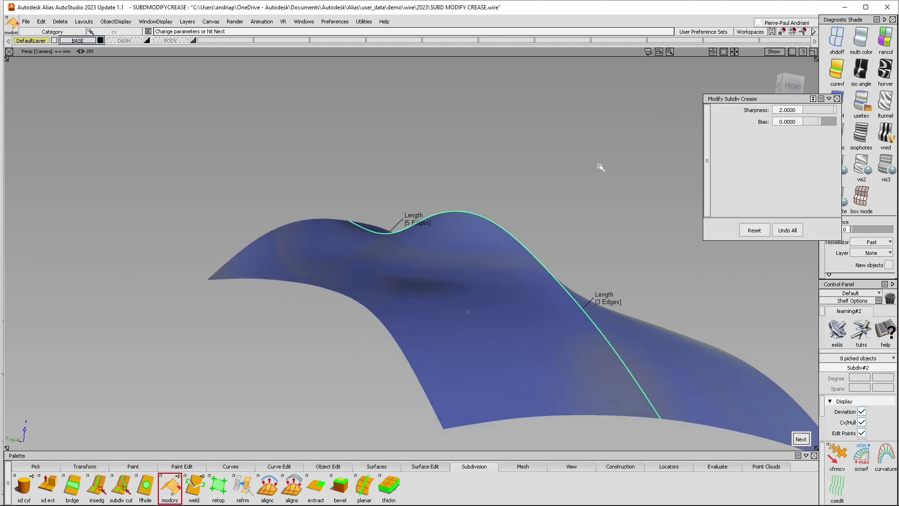
{"action": "right_click_drag", "start_coordinate": [608, 169], "coordinate": [642, 140], "text": "ctrl+shift"}
{"action": "left_click_drag", "start_coordinate": [548, 151], "coordinate": [677, 147], "text": "alt+shift"}
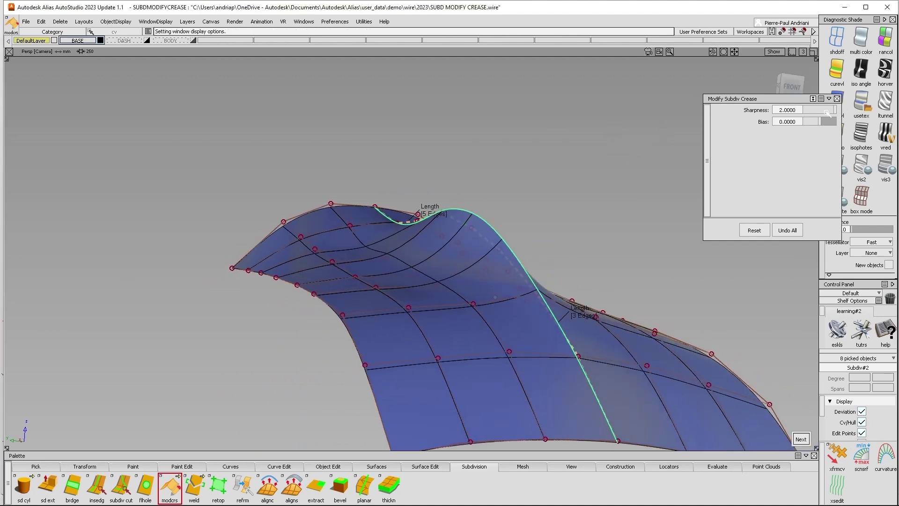
- Lower the crease sharpness to 0.3, examine the surface with the control mesh hidden and accept the crease
{"action": "left_click_drag", "start_coordinate": [833, 111], "coordinate": [807, 111]}
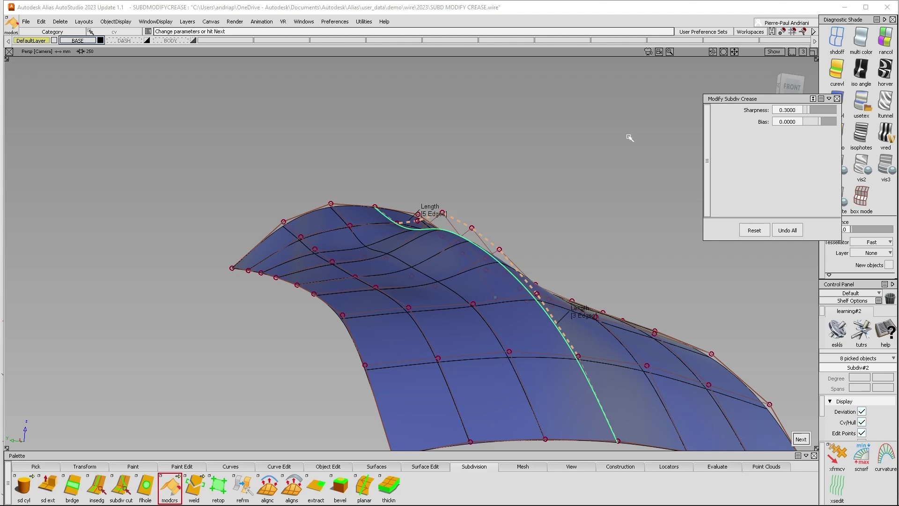
{"action": "left_click_drag", "start_coordinate": [553, 134], "coordinate": [512, 179], "text": "alt+shift"}
{"action": "right_click_drag", "start_coordinate": [512, 179], "coordinate": [556, 138], "text": "ctrl+shift"}
{"action": "mouse_move", "coordinate": [556, 139]}
{"action": "left_mouse_down", "text": "alt+shift"}
{"action": "mouse_move", "coordinate": [467, 192]}
{"action": "mouse_move", "coordinate": [562, 205]}
{"action": "mouse_move", "coordinate": [619, 182]}
{"action": "mouse_move", "coordinate": [625, 148]}
{"action": "mouse_move", "coordinate": [760, 135]}
{"action": "left_mouse_up", "text": "alt+shift"}
{"action": "key", "text": "space"}
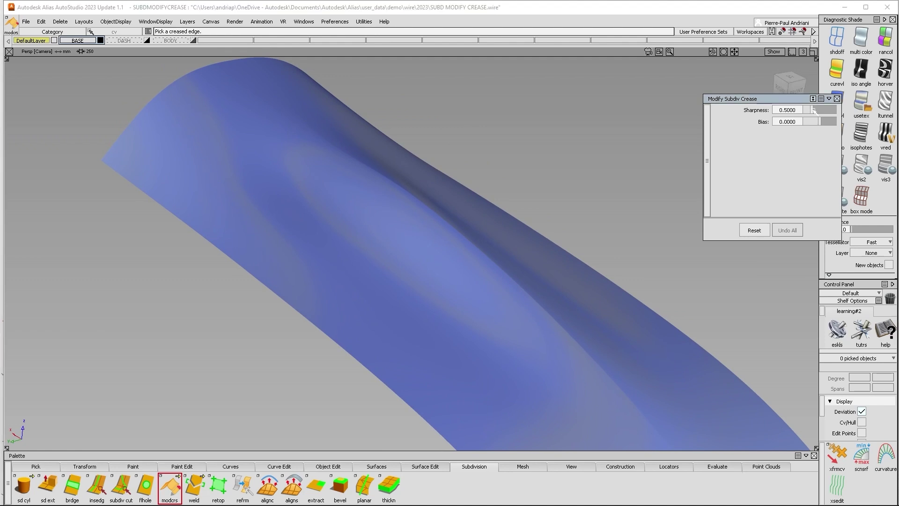
- Show the control mesh, reopen the crease for editing and set its sharpness to 0.6
{"action": "key", "text": "alt+m"}
{"action": "right_click_drag", "start_coordinate": [456, 160], "coordinate": [449, 223], "text": "ctrl+shift"}
{"action": "left_click", "coordinate": [448, 223]}
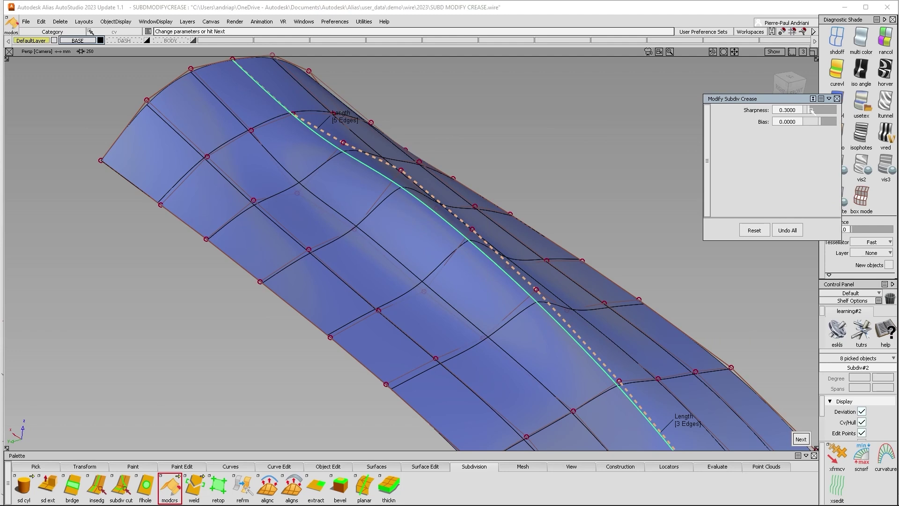
{"action": "left_click_drag", "start_coordinate": [809, 111], "coordinate": [813, 110]}
{"action": "right_click_drag", "start_coordinate": [526, 172], "coordinate": [564, 151], "text": "ctrl+shift"}
{"action": "left_click_drag", "start_coordinate": [558, 141], "coordinate": [426, 172], "text": "alt+shift"}
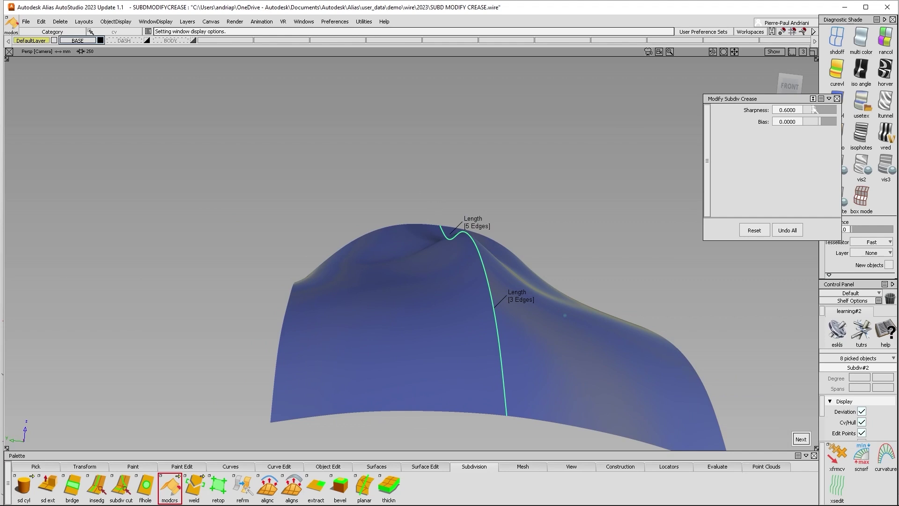
- Set the crease sharpness to 2.0 and its bias to 1.0, viewing the ridge with the control mesh shown
{"action": "left_click_drag", "start_coordinate": [815, 110], "coordinate": [841, 107]}
{"action": "left_click_drag", "start_coordinate": [627, 146], "coordinate": [834, 163], "text": "alt+shift"}
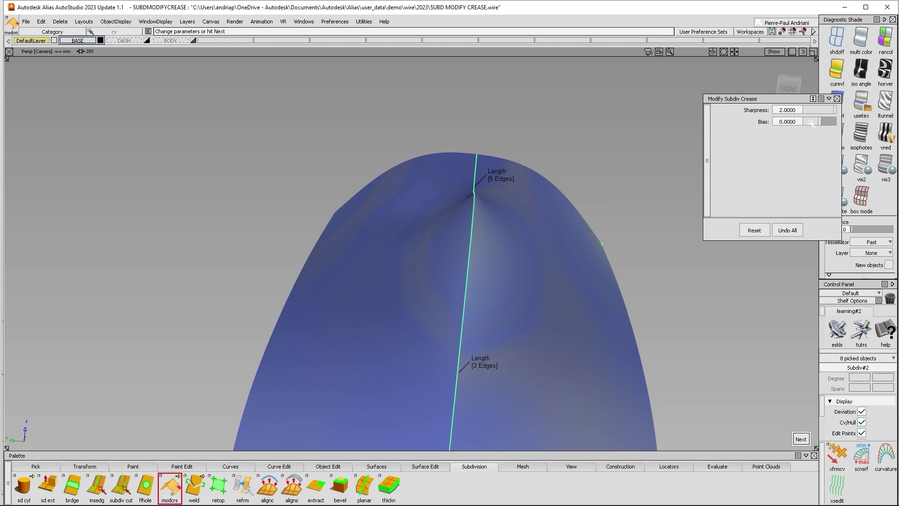
{"action": "mouse_move", "coordinate": [822, 123]}
{"action": "left_mouse_down"}
{"action": "mouse_move", "coordinate": [805, 135]}
{"action": "mouse_move", "coordinate": [838, 124]}
{"action": "left_mouse_up"}
{"action": "key", "text": "F10"}
{"action": "left_click_drag", "start_coordinate": [586, 192], "coordinate": [582, 170], "text": "alt+shift"}
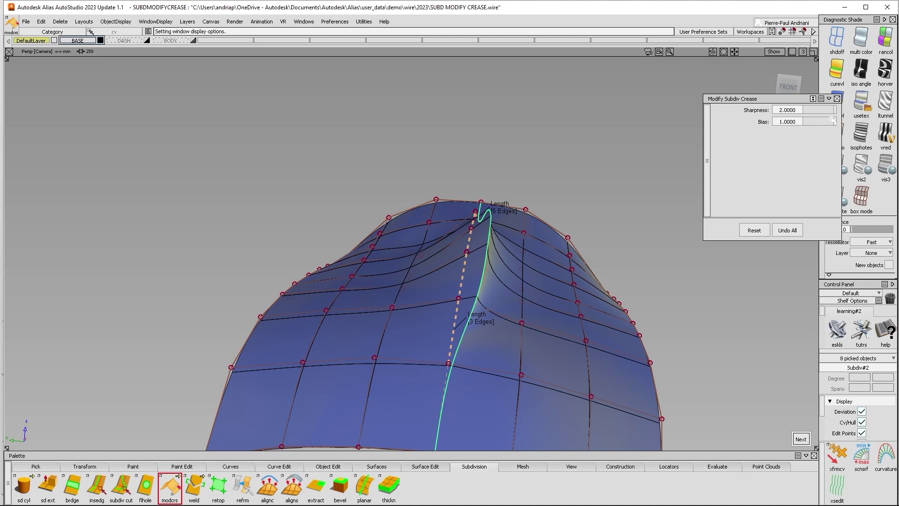
- Compare the biased crease with its control cage in box mode and return to usetex shading
{"action": "left_click_drag", "start_coordinate": [833, 120], "coordinate": [856, 129]}
{"action": "left_click", "coordinate": [893, 174]}
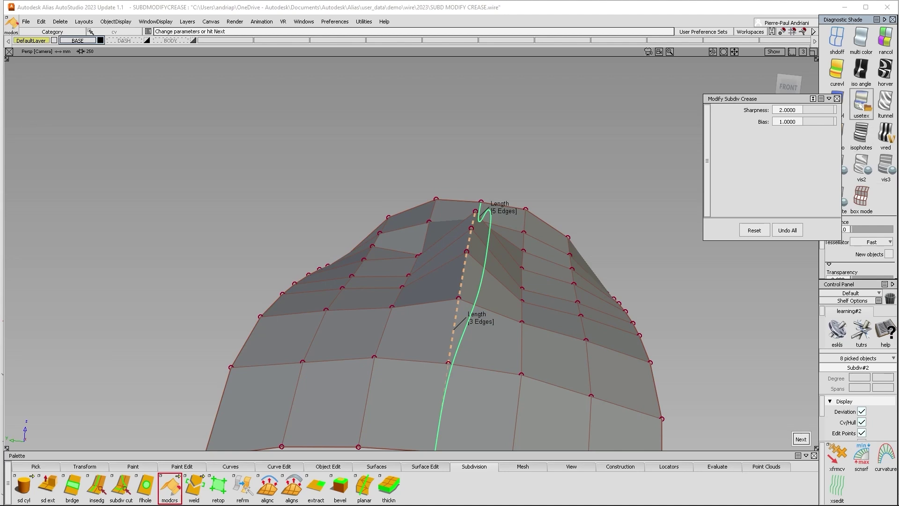
{"action": "left_click", "coordinate": [861, 104]}
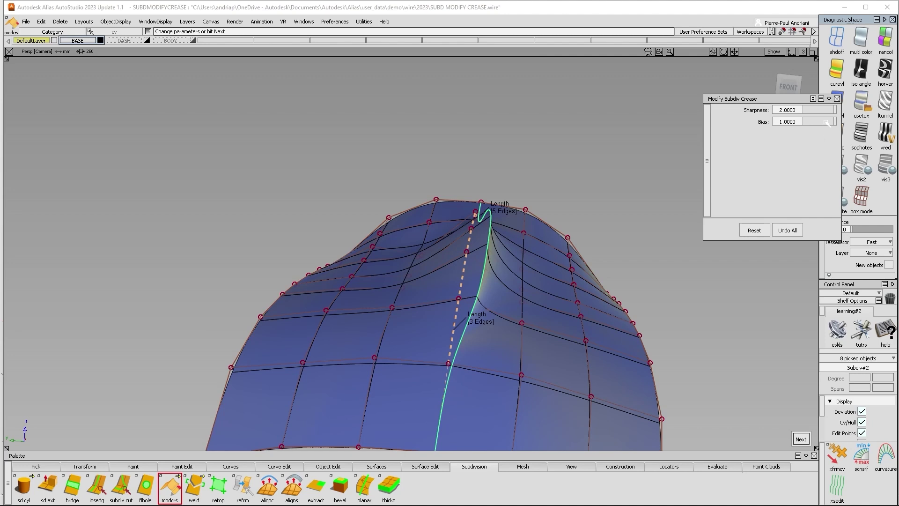
- Set the crease bias to -0.6, accept it and close the Modify Subdiv Crease options
{"action": "left_click_drag", "start_coordinate": [827, 123], "coordinate": [811, 139]}
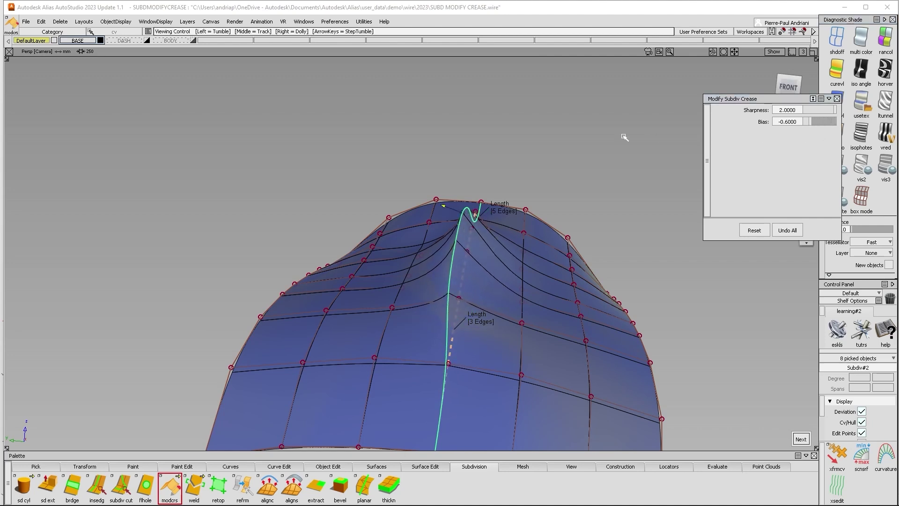
{"action": "left_click_drag", "start_coordinate": [608, 135], "coordinate": [604, 153], "text": "alt+shift"}
{"action": "right_click_drag", "start_coordinate": [604, 153], "coordinate": [604, 173], "text": "alt+shift"}
{"action": "key", "text": "space"}
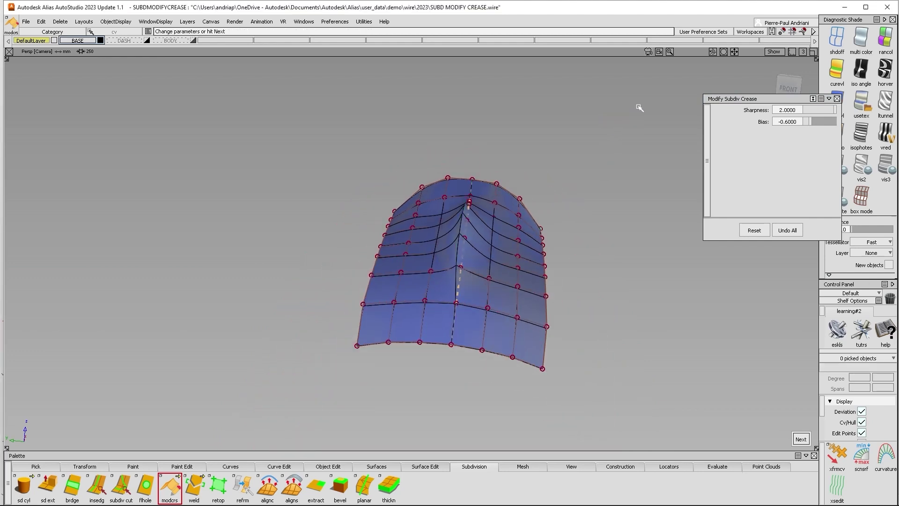
{"action": "left_click_drag", "start_coordinate": [651, 106], "coordinate": [631, 124], "text": "alt+shift"}
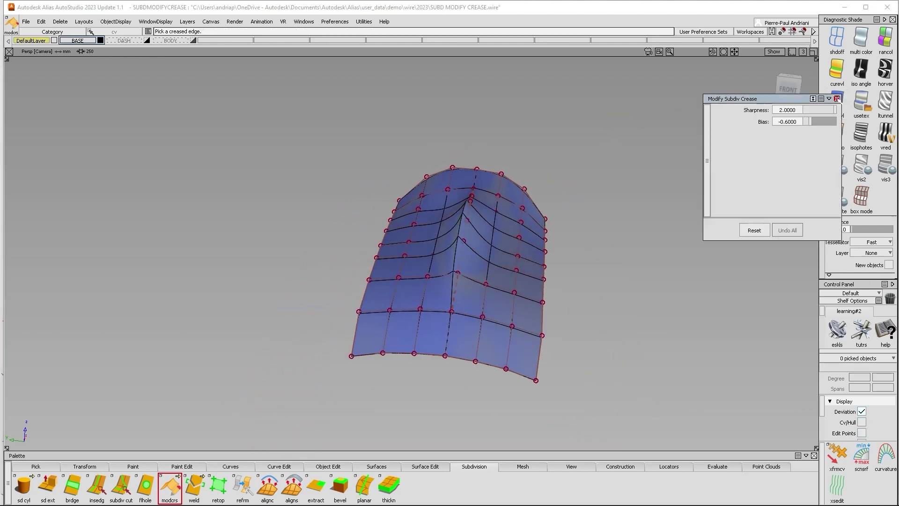
{"action": "left_click", "coordinate": [837, 98]}
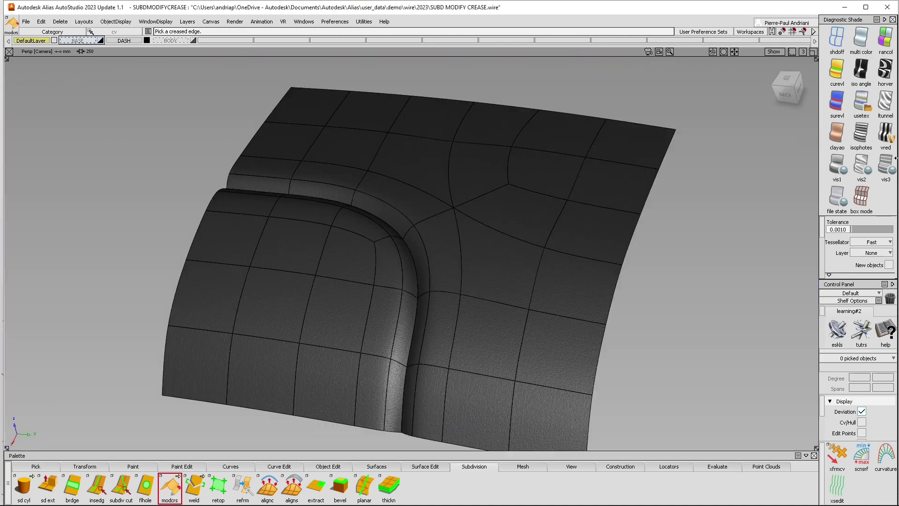
- Apply usetex shading to the dash surface and pick the subdiv to display its control mesh
{"action": "left_click", "coordinate": [861, 104]}
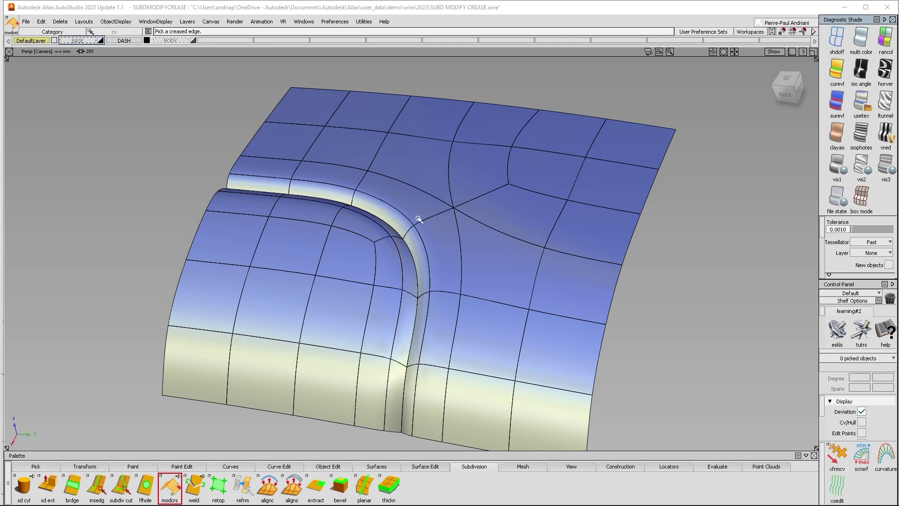
{"action": "left_click_drag", "start_coordinate": [367, 156], "coordinate": [372, 238], "text": "ctrl+shift"}
{"action": "left_click_drag", "start_coordinate": [421, 219], "coordinate": [451, 297]}
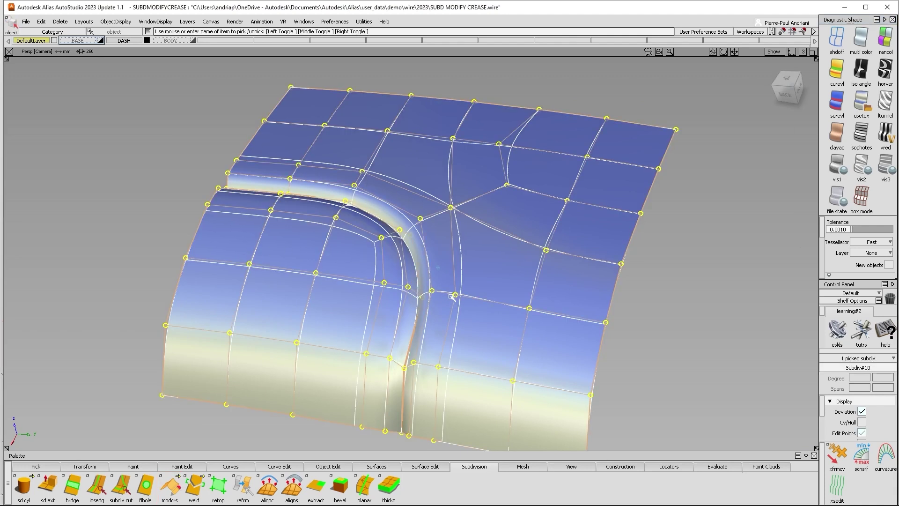
- Inspect the dash surface's control cage in box mode and unpick the subdiv
{"action": "left_click", "coordinate": [861, 196]}
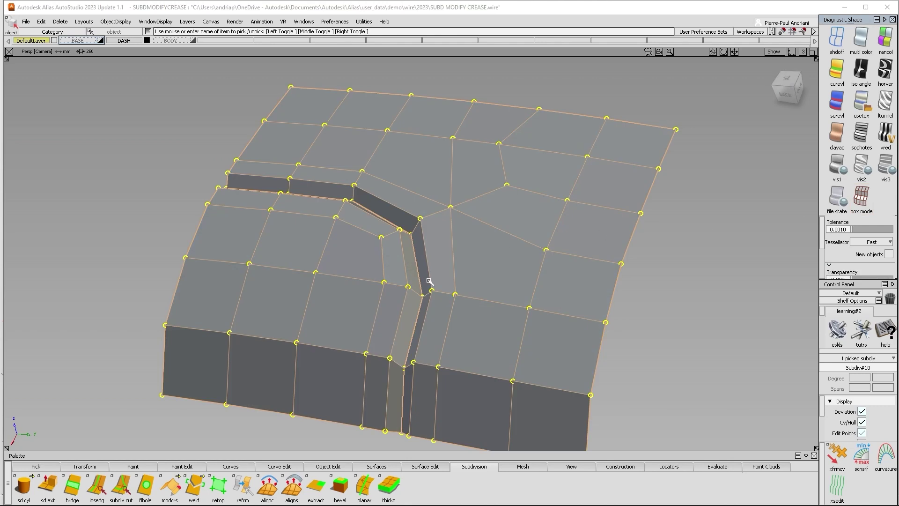
{"action": "left_click_drag", "start_coordinate": [447, 241], "coordinate": [512, 273], "text": "alt+shift"}
{"action": "right_click_drag", "start_coordinate": [512, 273], "coordinate": [494, 295], "text": "alt+shift"}
{"action": "left_click_drag", "start_coordinate": [494, 296], "coordinate": [486, 176], "text": "ctrl+shift"}
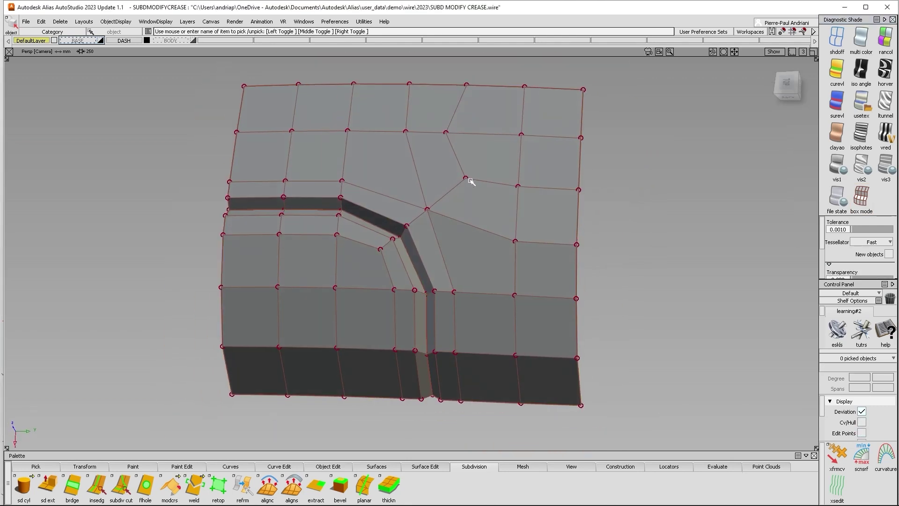
- Turn off shading and start Modify Subdiv Crease on the curved crease edges of the dash surface's groove
{"action": "left_click", "coordinate": [837, 38]}
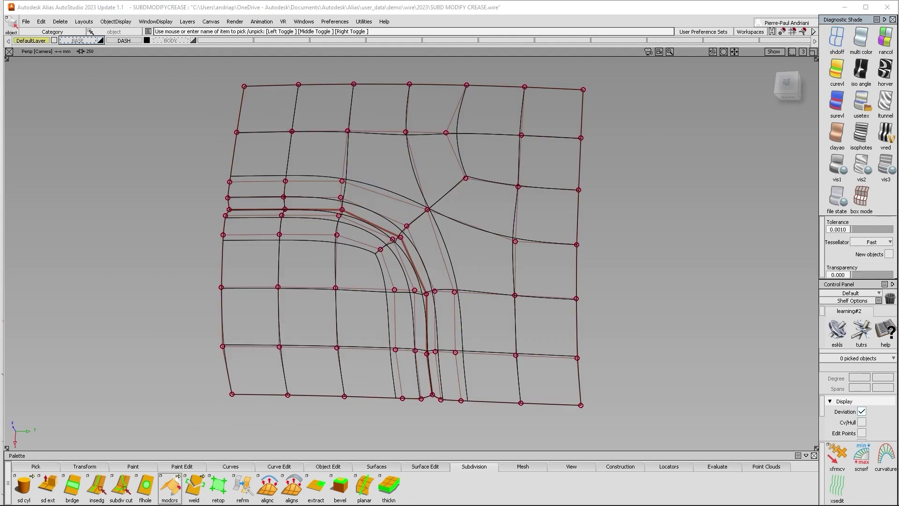
{"action": "left_click", "coordinate": [170, 487]}
{"action": "left_click", "coordinate": [406, 248]}
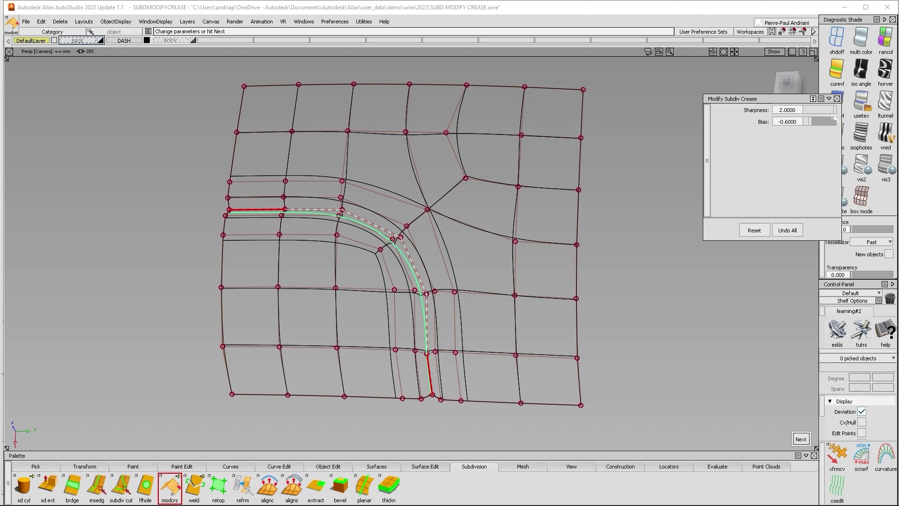
{"action": "left_click_drag", "start_coordinate": [752, 99], "coordinate": [696, 102]}
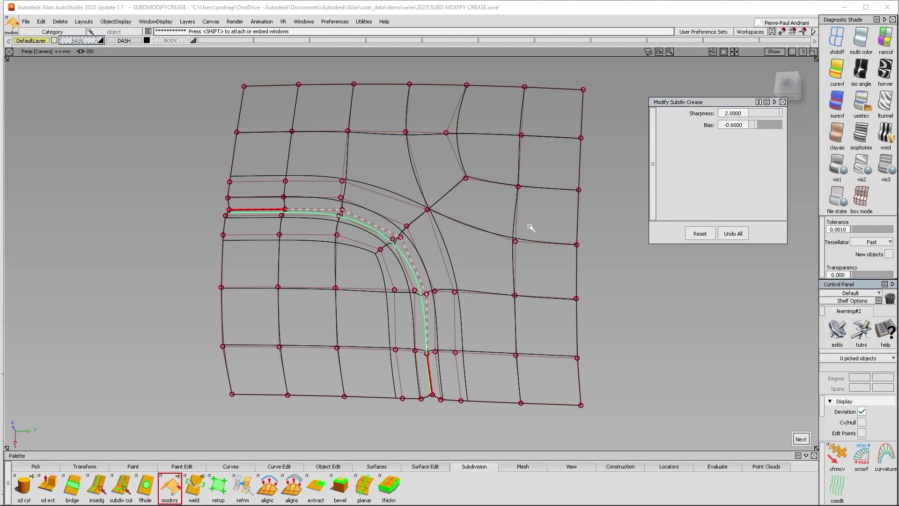
- Shade the dash surface with usetex and set the groove crease's sharpness to 1.0 and bias to 0.0
{"action": "left_click_drag", "start_coordinate": [451, 365], "coordinate": [485, 317], "text": "alt+shift"}
{"action": "left_click", "coordinate": [862, 100]}
{"action": "left_click_drag", "start_coordinate": [502, 217], "coordinate": [265, 179], "text": "alt+shift"}
{"action": "mouse_move", "coordinate": [265, 179]}
{"action": "right_mouse_down", "text": "alt+shift"}
{"action": "mouse_move", "coordinate": [443, 168]}
{"action": "mouse_move", "coordinate": [491, 152]}
{"action": "right_mouse_up", "text": "alt+shift"}
{"action": "middle_click_drag", "start_coordinate": [490, 152], "coordinate": [455, 180], "text": "alt+shift"}
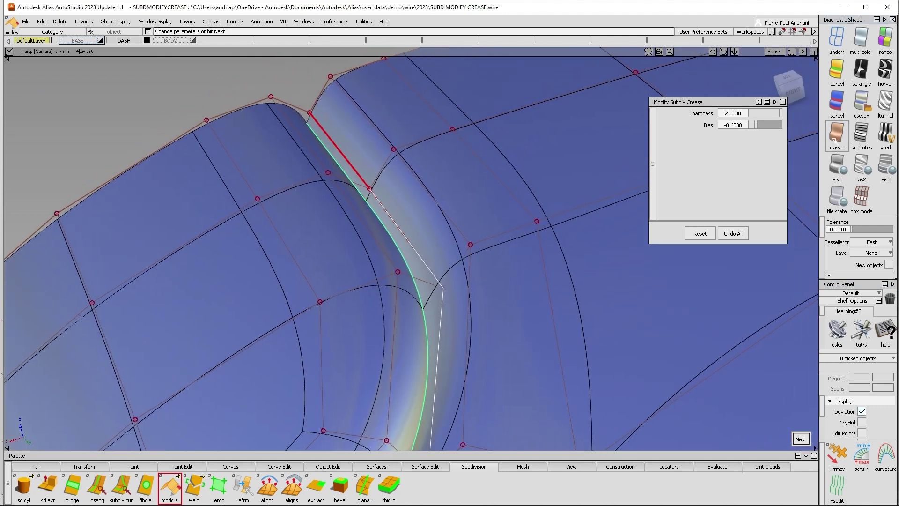
{"action": "left_click_drag", "start_coordinate": [780, 113], "coordinate": [765, 126]}
- Examine the groove's highlights with the control mesh hidden and set the crease's sharpness to 1.0 and bias to 0.1
{"action": "left_click_drag", "start_coordinate": [536, 181], "coordinate": [427, 156], "text": "alt+shift"}
{"action": "right_click_drag", "start_coordinate": [427, 157], "coordinate": [460, 171], "text": "alt+shift"}
{"action": "left_click_drag", "start_coordinate": [460, 171], "coordinate": [502, 159], "text": "alt+shift"}
{"action": "right_click_drag", "start_coordinate": [480, 179], "coordinate": [540, 132], "text": "ctrl+shift"}
{"action": "left_click_drag", "start_coordinate": [541, 136], "coordinate": [539, 135], "text": "ctrl+shift"}
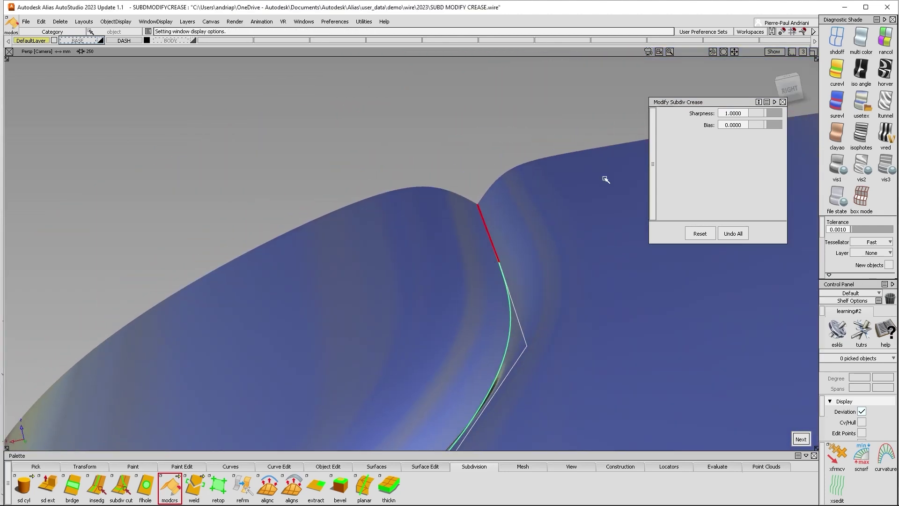
{"action": "left_click_drag", "start_coordinate": [494, 189], "coordinate": [552, 141], "text": "ctrl+shift"}
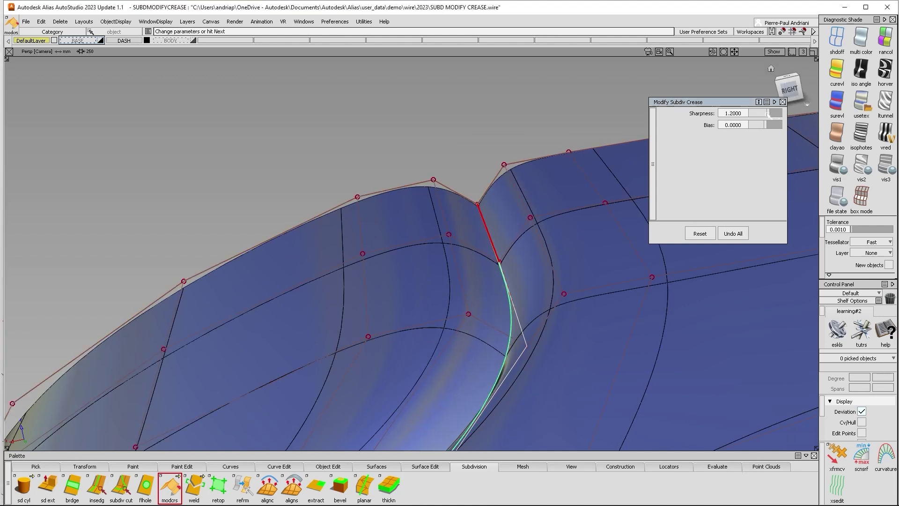
{"action": "mouse_move", "coordinate": [768, 114]}
{"action": "left_mouse_down"}
{"action": "mouse_move", "coordinate": [752, 123]}
{"action": "mouse_move", "coordinate": [766, 121]}
{"action": "mouse_move", "coordinate": [755, 129]}
{"action": "mouse_move", "coordinate": [776, 134]}
{"action": "mouse_move", "coordinate": [768, 136]}
{"action": "left_mouse_up"}
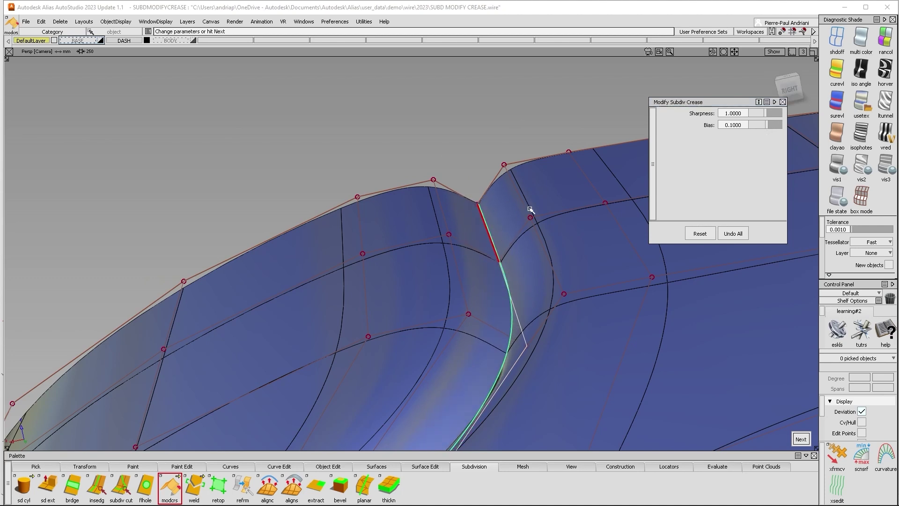
- Set the groove crease's sharpness to 1.0 and bias to 0.8, check the whole surface and accept the crease
{"action": "left_click_drag", "start_coordinate": [531, 209], "coordinate": [328, 209], "text": "alt+shift"}
{"action": "left_click", "coordinate": [764, 114]}
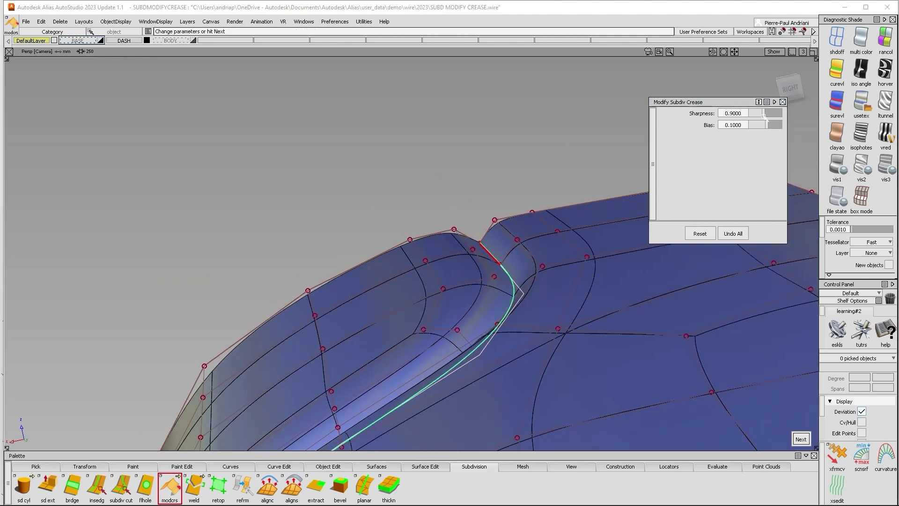
{"action": "left_click_drag", "start_coordinate": [763, 116], "coordinate": [779, 129]}
{"action": "left_click_drag", "start_coordinate": [476, 177], "coordinate": [623, 244], "text": "alt+shift"}
{"action": "right_click_drag", "start_coordinate": [623, 245], "coordinate": [539, 242], "text": "alt+shift"}
{"action": "middle_click_drag", "start_coordinate": [539, 241], "coordinate": [518, 214], "text": "alt+shift"}
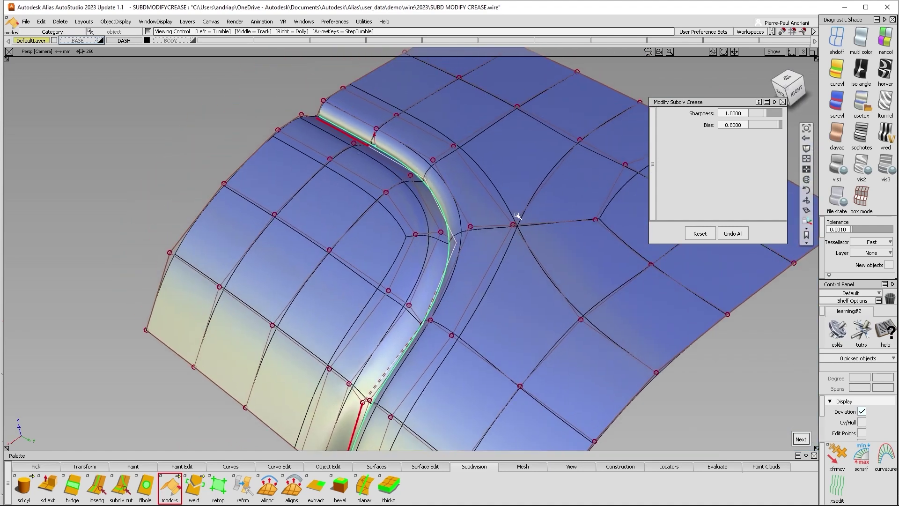
{"action": "right_click_drag", "start_coordinate": [517, 216], "coordinate": [504, 218], "text": "alt+shift"}
{"action": "left_click_drag", "start_coordinate": [504, 219], "coordinate": [528, 206], "text": "alt+shift"}
{"action": "middle_click_drag", "start_coordinate": [528, 206], "coordinate": [506, 219], "text": "alt+shift"}
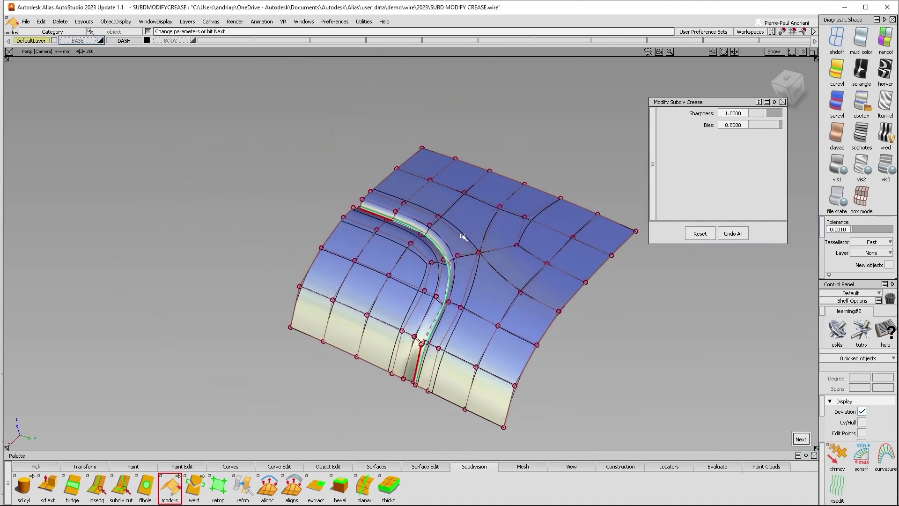
{"action": "left_click", "coordinate": [458, 244]}
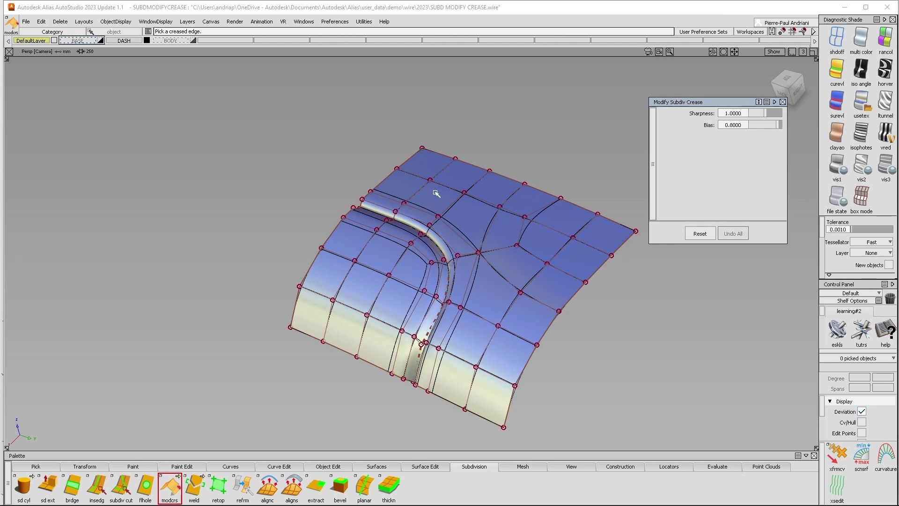
- Restore the bookmarked view showing the BODY layer instead of the DASH layer and shade the whole car body with usetex
{"action": "mouse_move", "coordinate": [807, 178]}
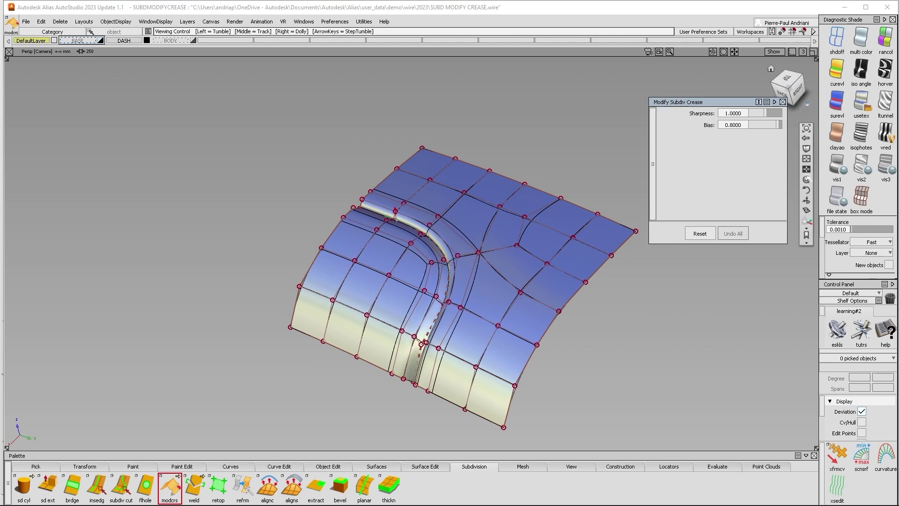
{"action": "left_click", "coordinate": [807, 242]}
{"action": "left_click", "coordinate": [779, 281]}
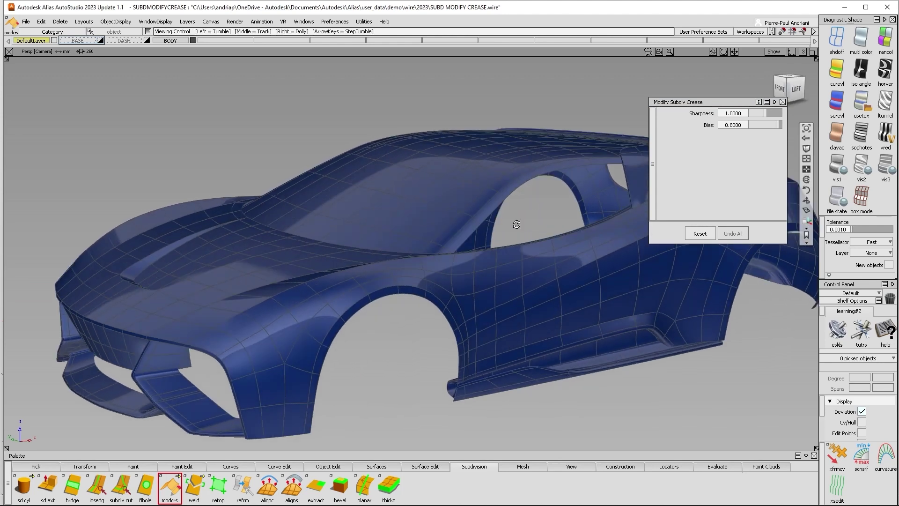
{"action": "left_click_drag", "start_coordinate": [476, 325], "coordinate": [477, 326], "text": "ctrl+shift"}
{"action": "left_click", "coordinate": [488, 337]}
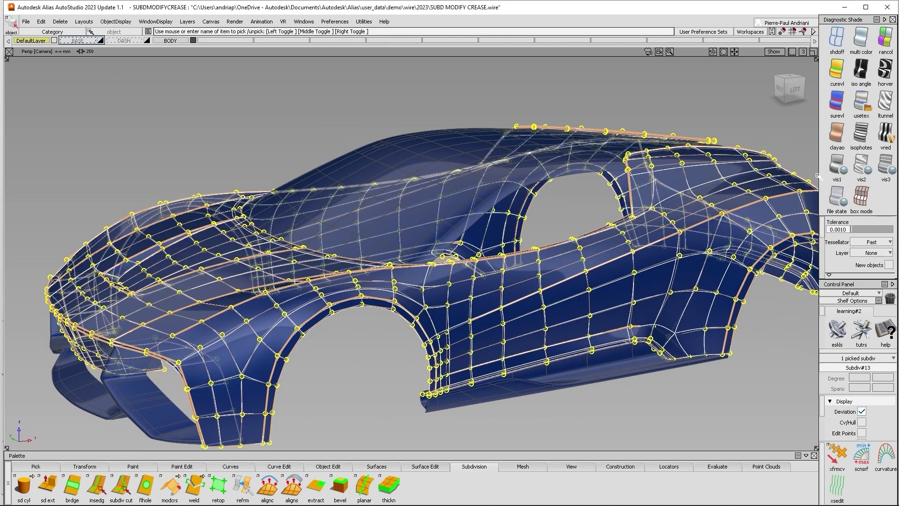
{"action": "left_click", "coordinate": [861, 104]}
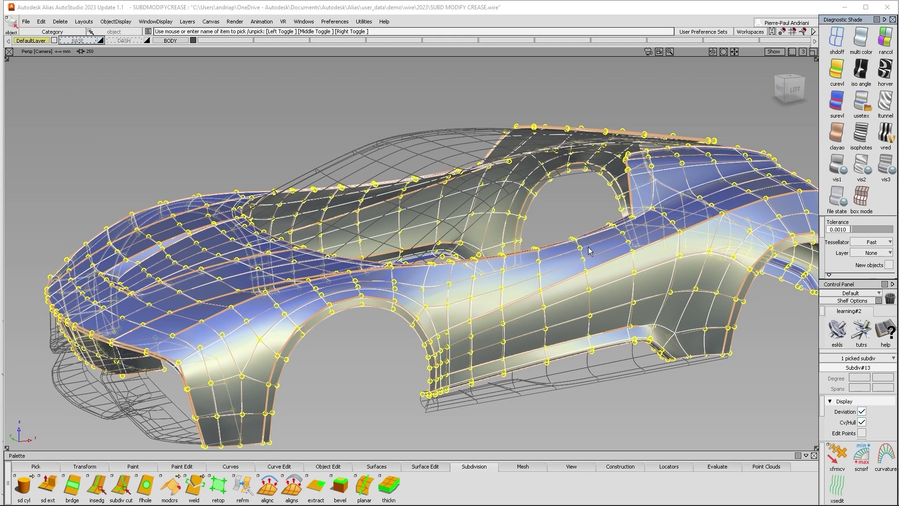
{"action": "left_click_drag", "start_coordinate": [576, 332], "coordinate": [594, 255], "text": "ctrl+shift"}
{"action": "left_click", "coordinate": [857, 102]}
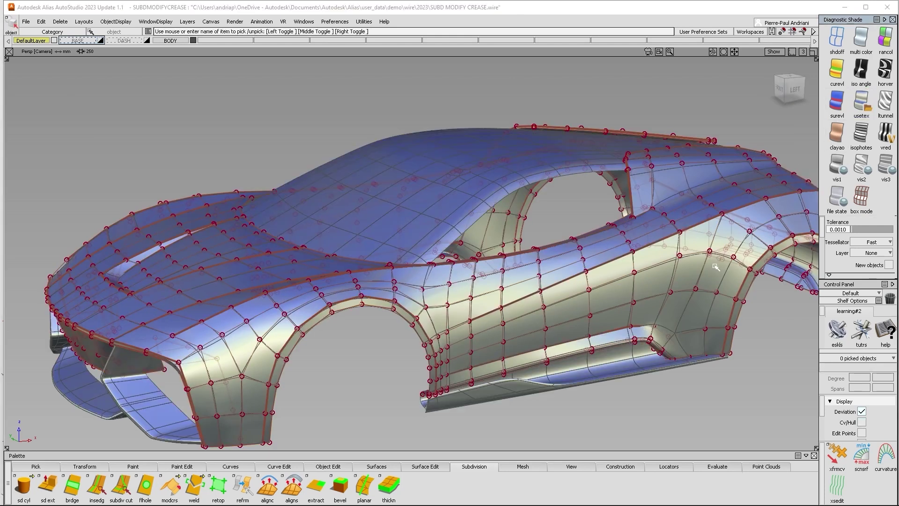
- Inspect the body-side crease behind the front wheel arch with the mesh hidden, then apply Modify Subdiv Crease over a 3-edge length
{"action": "left_click_drag", "start_coordinate": [717, 266], "coordinate": [558, 304], "text": "alt+shift"}
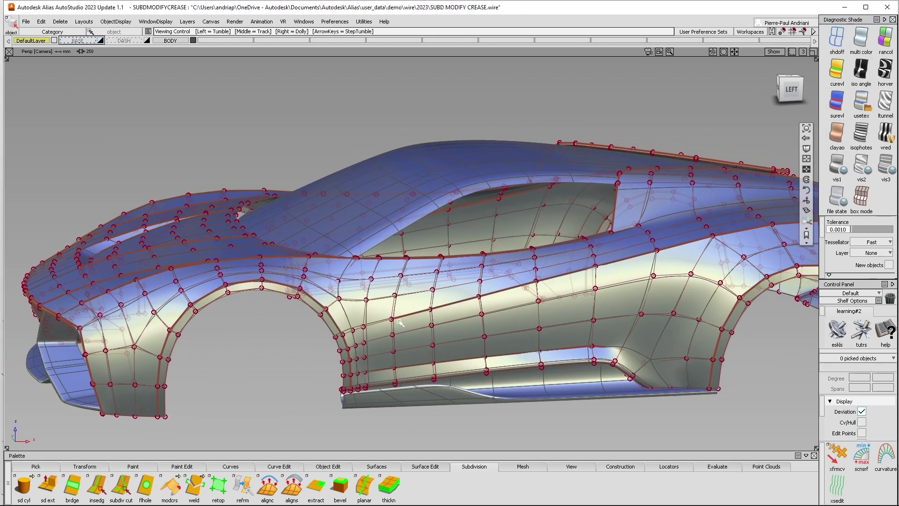
{"action": "scroll", "coordinate": [400, 319], "scroll_direction": "up", "scroll_amount": 10}
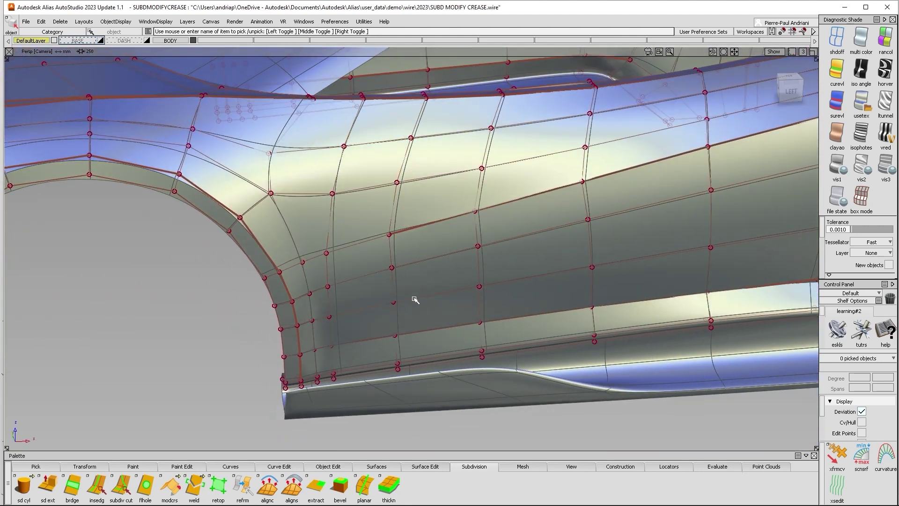
{"action": "key", "text": "ctrl+m"}
{"action": "left_click_drag", "start_coordinate": [508, 235], "coordinate": [580, 198], "text": "alt+shift"}
{"action": "middle_click_drag", "start_coordinate": [581, 199], "coordinate": [569, 217], "text": "alt+shift"}
{"action": "left_click_drag", "start_coordinate": [568, 217], "coordinate": [446, 289], "text": "alt+shift"}
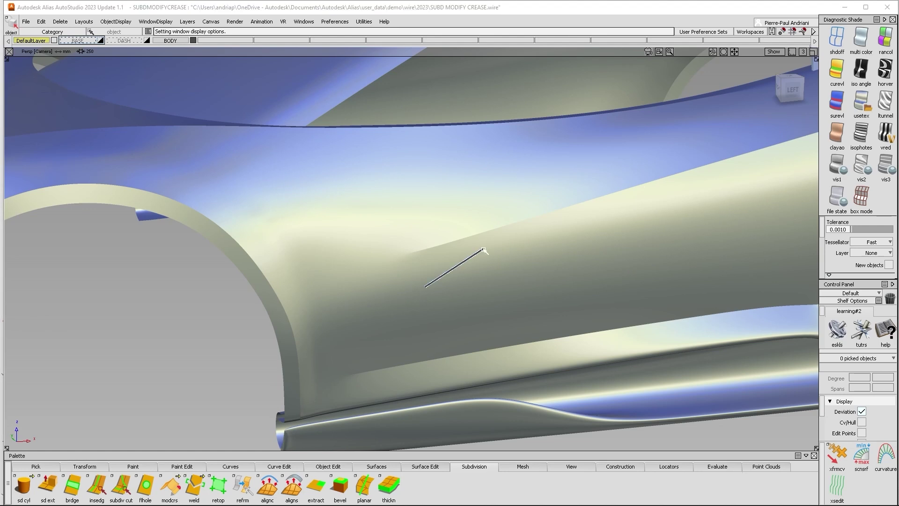
{"action": "key", "text": "ctrl+h"}
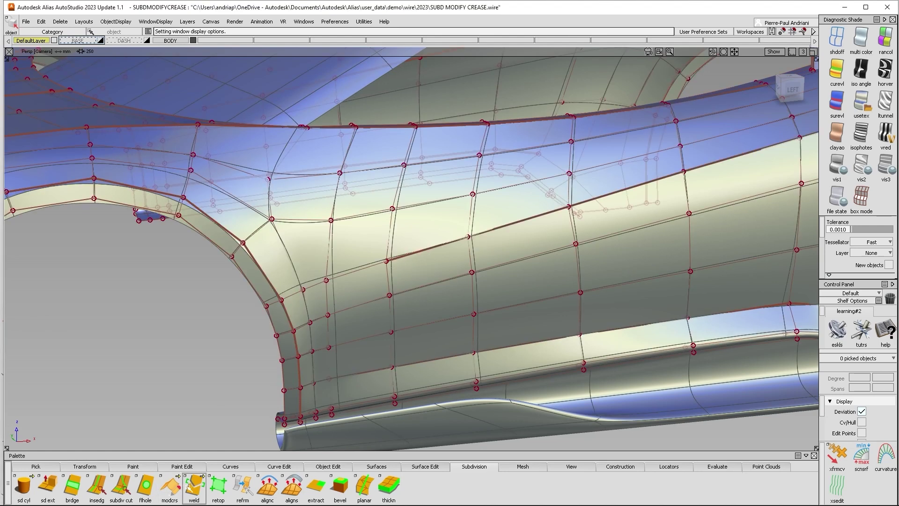
{"action": "left_click", "coordinate": [170, 486]}
{"action": "left_click", "coordinate": [407, 256]}
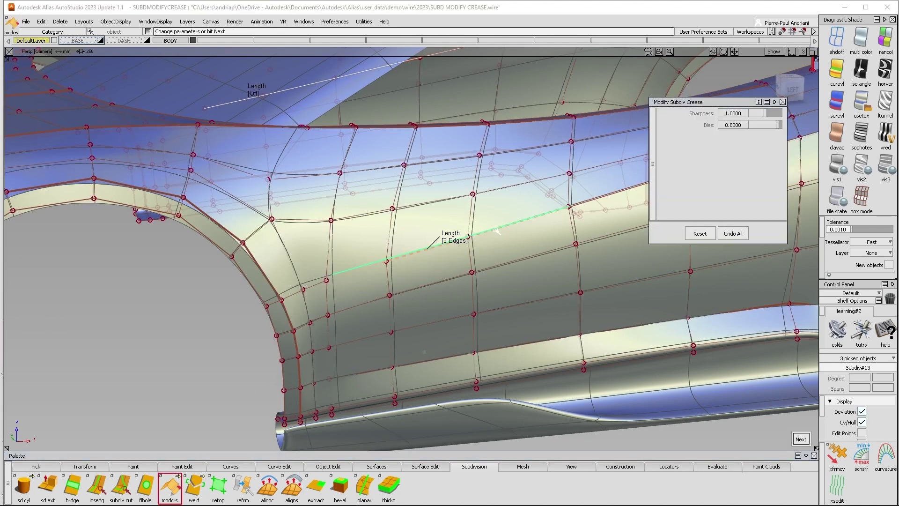
{"action": "left_click_drag", "start_coordinate": [485, 230], "coordinate": [307, 242], "text": "alt+shift"}
{"action": "mouse_move", "coordinate": [365, 270]}
{"action": "left_mouse_down", "text": "ctrl+shift"}
{"action": "mouse_move", "coordinate": [365, 240]}
{"action": "mouse_move", "coordinate": [375, 275]}
{"action": "left_mouse_up", "text": "ctrl+shift"}
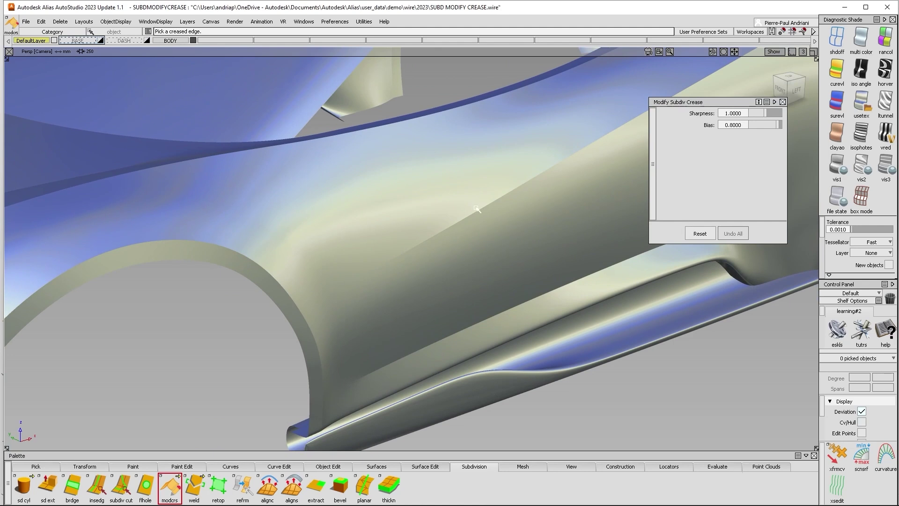
- Reselect the front end of the body-side crease, extend its fade length to 5 edges and accept it
{"action": "right_click_drag", "start_coordinate": [372, 281], "coordinate": [434, 229], "text": "ctrl+shift"}
{"action": "mouse_move", "coordinate": [423, 192]}
{"action": "right_mouse_down", "text": "ctrl+shift"}
{"action": "mouse_move", "coordinate": [426, 234]}
{"action": "mouse_move", "coordinate": [421, 253]}
{"action": "mouse_move", "coordinate": [408, 259]}
{"action": "right_mouse_up", "text": "ctrl+shift"}
{"action": "left_click", "coordinate": [409, 261]}
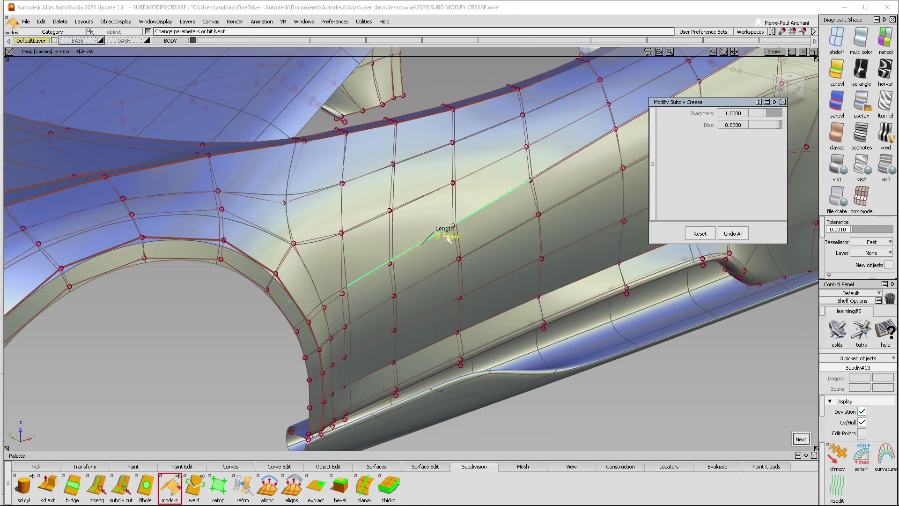
{"action": "left_click_drag", "start_coordinate": [454, 236], "coordinate": [456, 237]}
{"action": "right_click_drag", "start_coordinate": [441, 259], "coordinate": [488, 215], "text": "ctrl+shift"}
{"action": "mouse_move", "coordinate": [487, 215]}
{"action": "left_mouse_down", "text": "alt+shift"}
{"action": "mouse_move", "coordinate": [481, 226]}
{"action": "mouse_move", "coordinate": [549, 217]}
{"action": "mouse_move", "coordinate": [502, 235]}
{"action": "left_mouse_up", "text": "alt+shift"}
- Move the control vertex at the front end of the body-side crease and check the highlights with the control mesh hidden
{"action": "mouse_move", "coordinate": [426, 236]}
{"action": "left_mouse_down", "text": "ctrl+shift"}
{"action": "mouse_move", "coordinate": [421, 278]}
{"action": "mouse_move", "coordinate": [450, 241]}
{"action": "mouse_move", "coordinate": [464, 267]}
{"action": "left_mouse_up", "text": "ctrl+shift"}
{"action": "right_click_drag", "start_coordinate": [395, 269], "coordinate": [441, 226], "text": "ctrl+shift"}
{"action": "left_click_drag", "start_coordinate": [429, 264], "coordinate": [506, 224], "text": "ctrl+shift"}
{"action": "left_click", "coordinate": [403, 264]}
{"action": "left_click_drag", "start_coordinate": [555, 290], "coordinate": [672, 377], "text": "alt+shift"}
{"action": "middle_click_drag", "start_coordinate": [673, 377], "coordinate": [725, 350], "text": "ctrl+shift"}
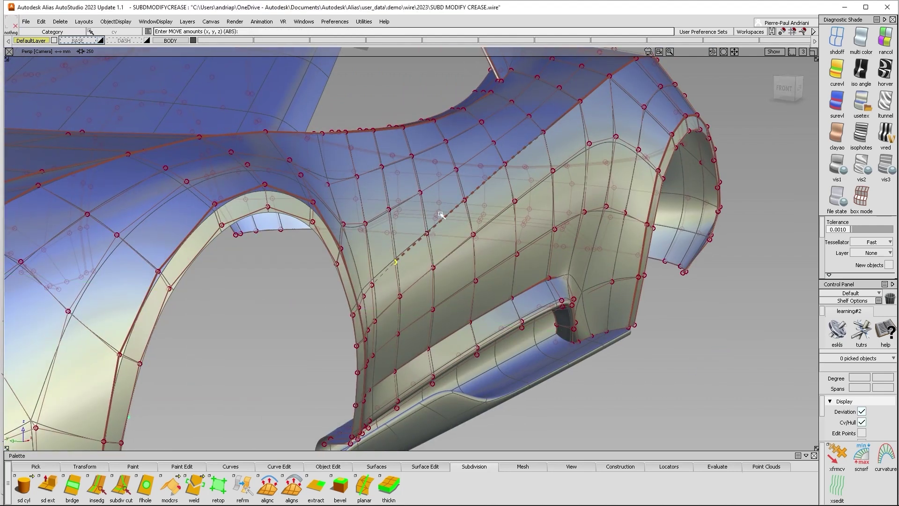
{"action": "mouse_move", "coordinate": [441, 207]}
{"action": "left_mouse_down", "text": "alt+shift"}
{"action": "mouse_move", "coordinate": [452, 168]}
{"action": "mouse_move", "coordinate": [453, 201]}
{"action": "left_mouse_up", "text": "alt+shift"}
{"action": "right_click_drag", "start_coordinate": [453, 202], "coordinate": [480, 169], "text": "ctrl+shift"}
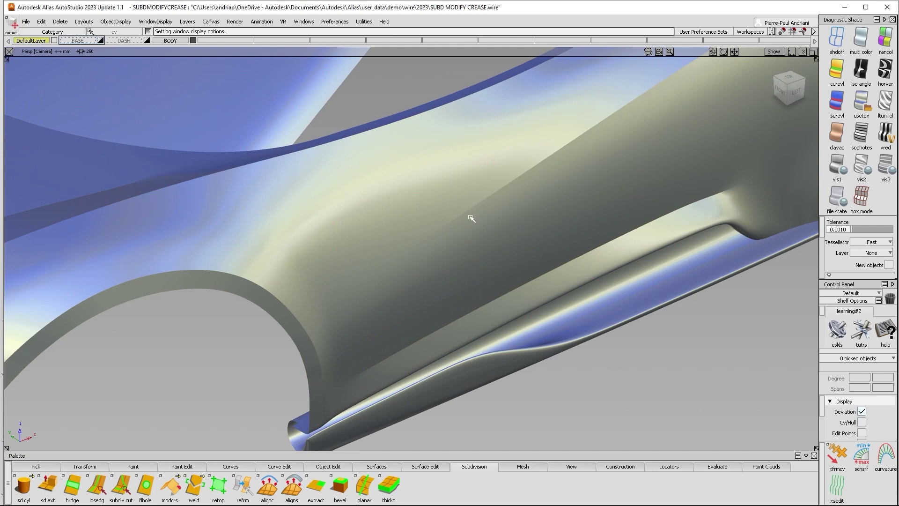
{"action": "right_click_drag", "start_coordinate": [548, 254], "coordinate": [538, 260], "text": "alt+shift"}
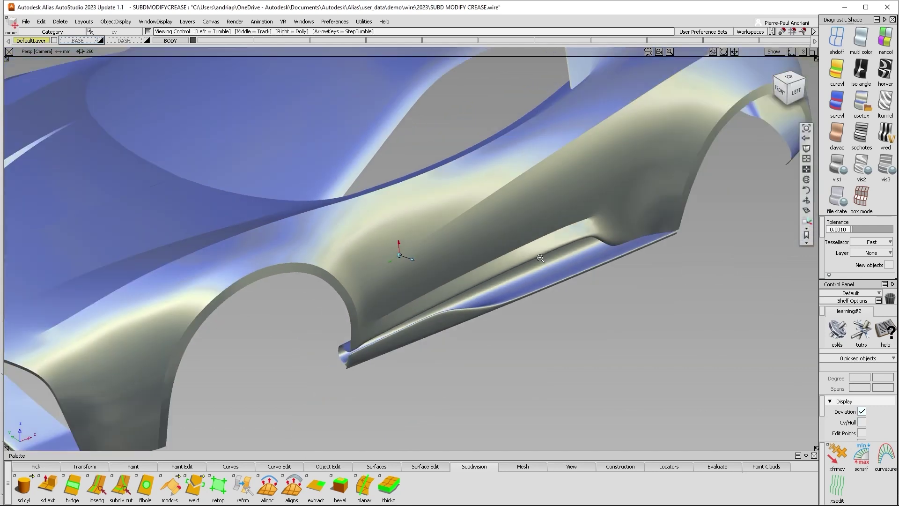
{"action": "middle_click_drag", "start_coordinate": [539, 260], "coordinate": [494, 258], "text": "alt+shift"}
{"action": "left_click_drag", "start_coordinate": [611, 213], "coordinate": [506, 190], "text": "alt+shift"}
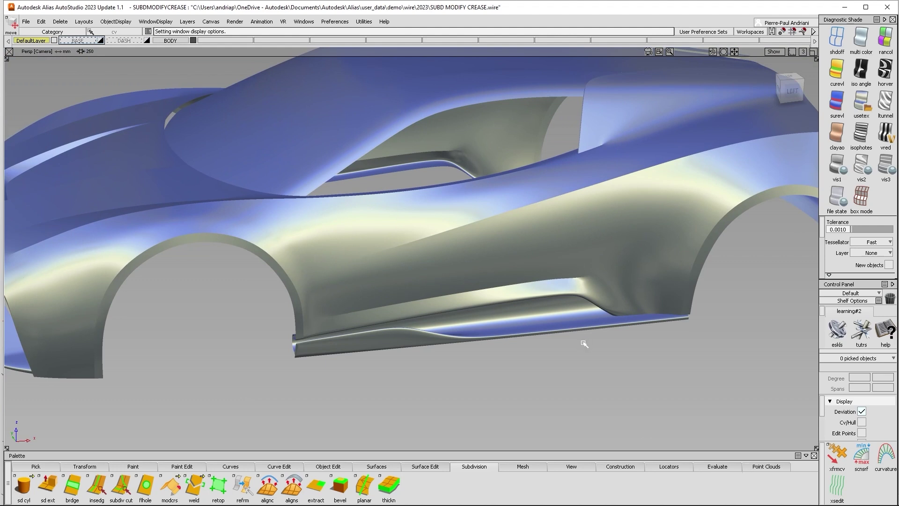
- Modify the rear end of the lower crease above the side sill to a 5-edge length and check it without the control mesh
{"action": "key", "text": "alt+m"}
{"action": "right_click_drag", "start_coordinate": [597, 277], "coordinate": [624, 267], "text": "alt+shift"}
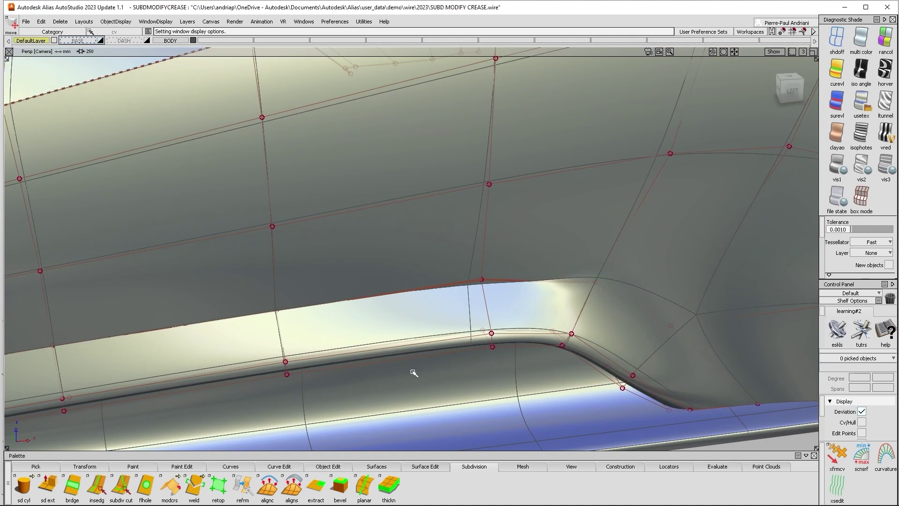
{"action": "left_click", "coordinate": [171, 494]}
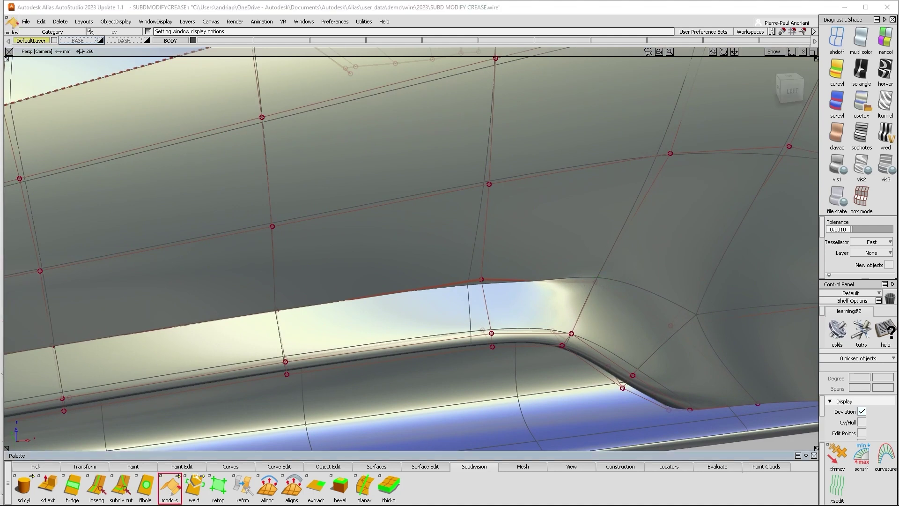
{"action": "left_click", "coordinate": [500, 283]}
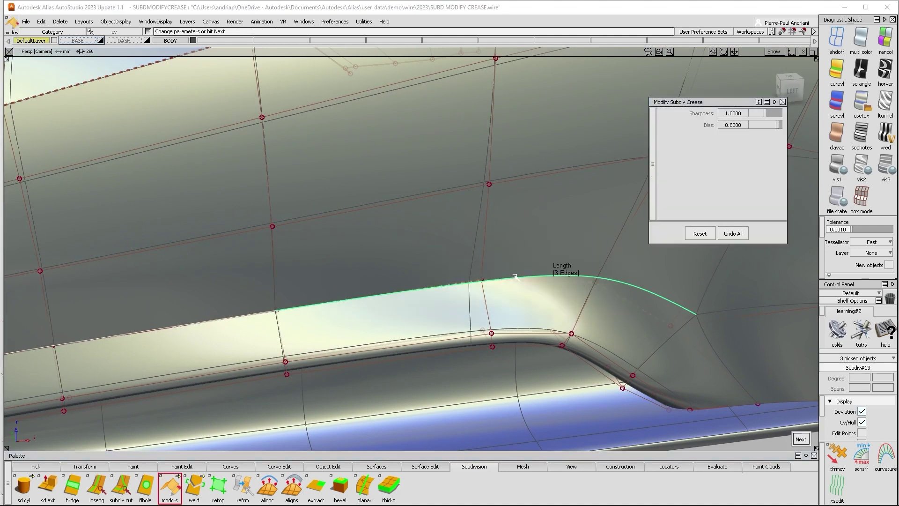
{"action": "left_click", "coordinate": [572, 274]}
{"action": "left_click", "coordinate": [570, 276]}
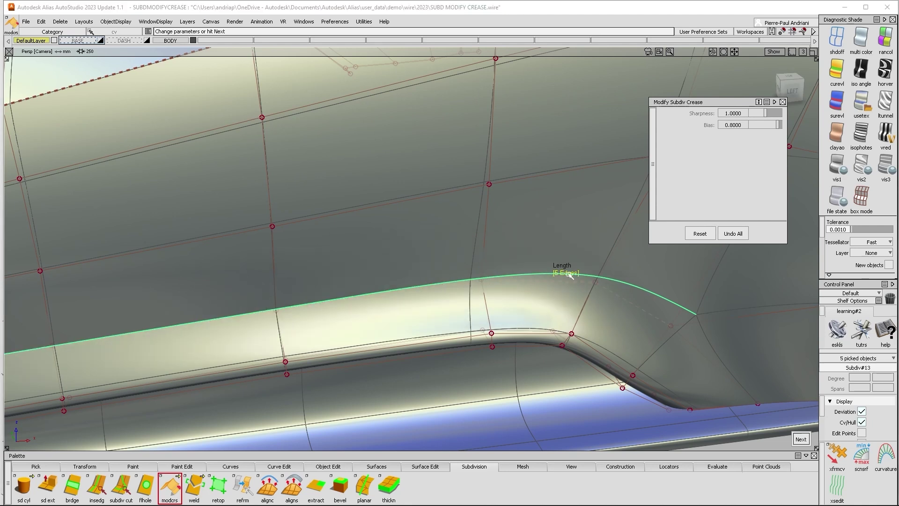
{"action": "right_click_drag", "start_coordinate": [548, 253], "coordinate": [514, 257], "text": "alt+shift"}
{"action": "key", "text": "space"}
{"action": "key", "text": "alt+m"}
{"action": "left_click_drag", "start_coordinate": [513, 257], "coordinate": [633, 230], "text": "alt+shift"}
{"action": "right_click_drag", "start_coordinate": [597, 257], "coordinate": [527, 277], "text": "alt+shift"}
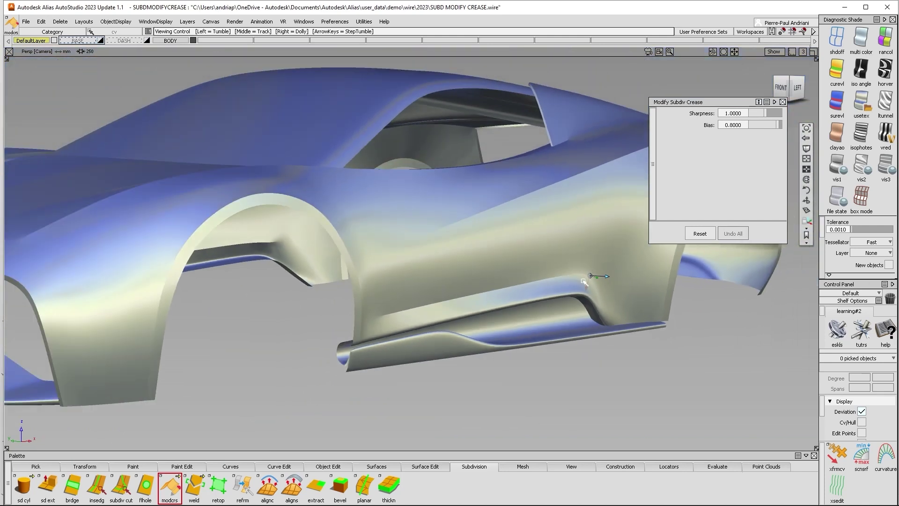
{"action": "left_click_drag", "start_coordinate": [527, 277], "coordinate": [551, 304], "text": "alt+shift"}
{"action": "mouse_move", "coordinate": [589, 269]}
{"action": "left_mouse_down", "text": "alt+shift"}
{"action": "mouse_move", "coordinate": [564, 277]}
{"action": "mouse_move", "coordinate": [612, 238]}
{"action": "mouse_move", "coordinate": [580, 272]}
{"action": "left_mouse_up", "text": "alt+shift"}
- Move the control vertex at the lower crease's rear end and review the body side from several angles
{"action": "key", "text": "alt+m"}
{"action": "right_click_drag", "start_coordinate": [593, 279], "coordinate": [614, 269], "text": "alt+shift"}
{"action": "left_click", "coordinate": [588, 285]}
{"action": "left_click_drag", "start_coordinate": [592, 287], "coordinate": [735, 324], "text": "alt+shift"}
{"action": "middle_click_drag", "start_coordinate": [735, 324], "coordinate": [770, 339], "text": "ctrl+shift"}
{"action": "right_click_drag", "start_coordinate": [702, 350], "coordinate": [740, 296], "text": "ctrl+shift"}
{"action": "left_click_drag", "start_coordinate": [740, 297], "coordinate": [344, 284], "text": "alt+shift"}
{"action": "left_click_drag", "start_coordinate": [514, 271], "coordinate": [656, 269], "text": "alt+shift"}
{"action": "mouse_move", "coordinate": [444, 261]}
{"action": "left_mouse_down", "text": "alt+shift"}
{"action": "mouse_move", "coordinate": [554, 245]}
{"action": "mouse_move", "coordinate": [323, 275]}
{"action": "mouse_move", "coordinate": [247, 271]}
{"action": "left_mouse_up", "text": "alt+shift"}
{"action": "right_click_drag", "start_coordinate": [246, 271], "coordinate": [293, 215], "text": "ctrl+shift"}
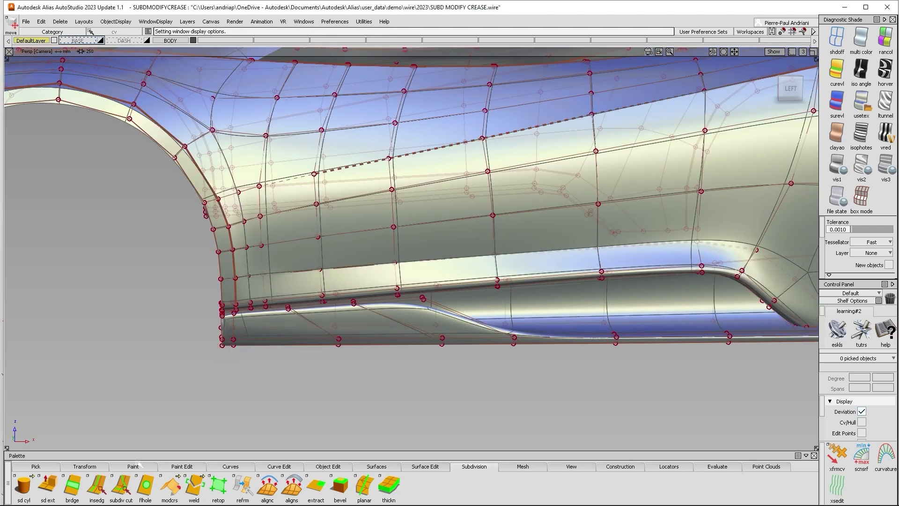
- Modify the front end of the lower crease above the sill to a 6-edge length and check it without the control mesh
{"action": "double_click", "coordinate": [170, 487]}
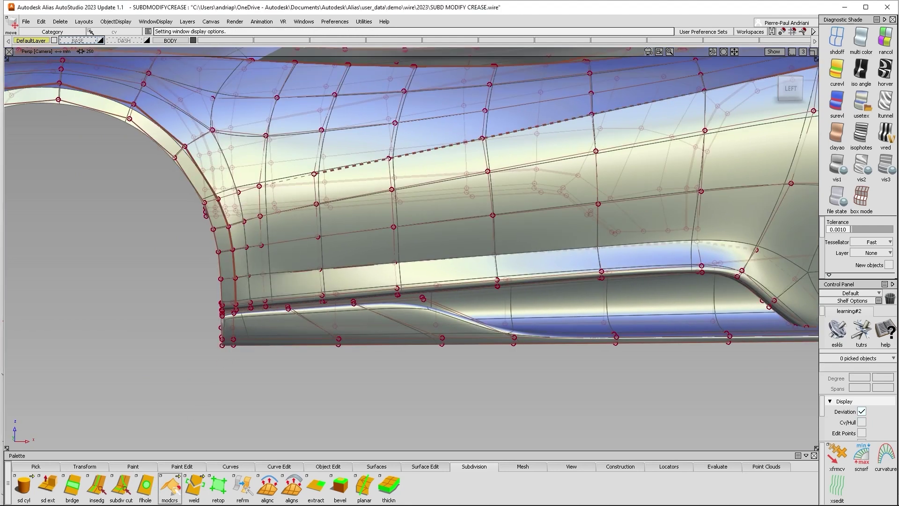
{"action": "left_click", "coordinate": [373, 266]}
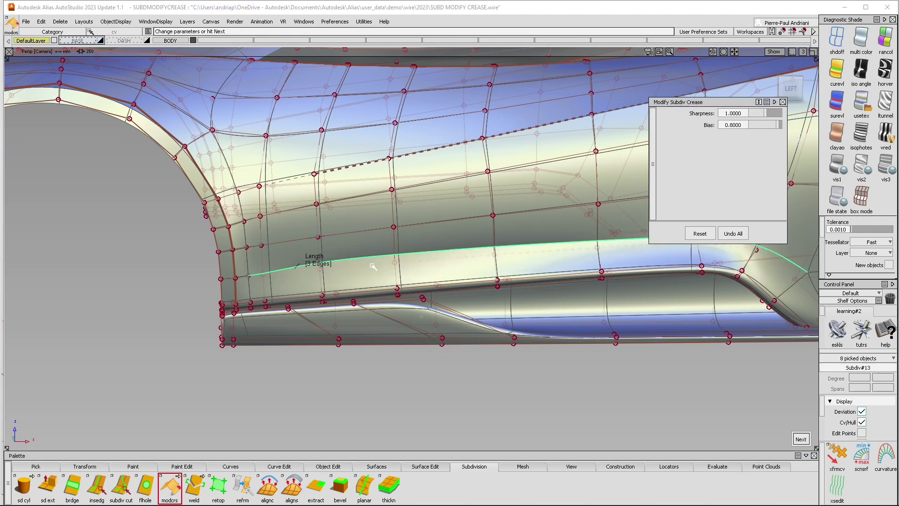
{"action": "left_click", "coordinate": [318, 264]}
{"action": "left_click", "coordinate": [318, 264]}
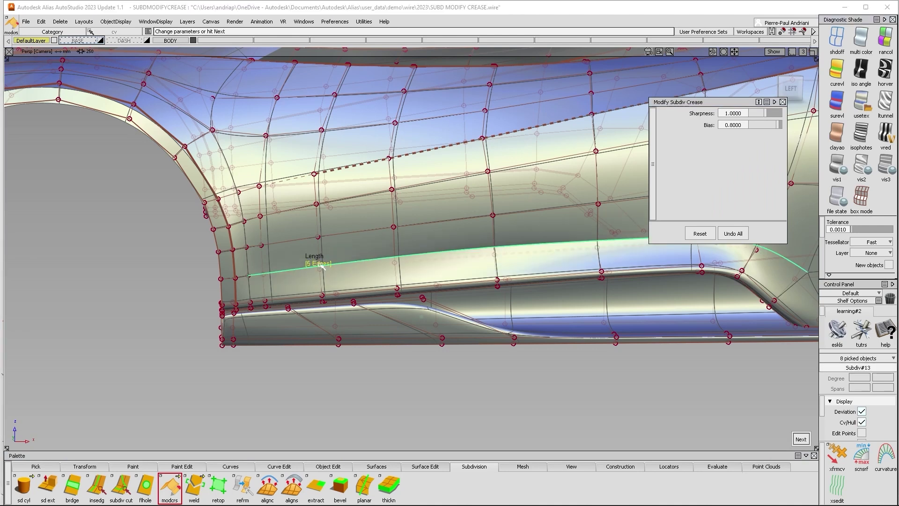
{"action": "left_click", "coordinate": [318, 263]}
{"action": "left_click_drag", "start_coordinate": [451, 225], "coordinate": [451, 220], "text": "ctrl+shift"}
{"action": "left_click_drag", "start_coordinate": [351, 279], "coordinate": [454, 201], "text": "ctrl+shift"}
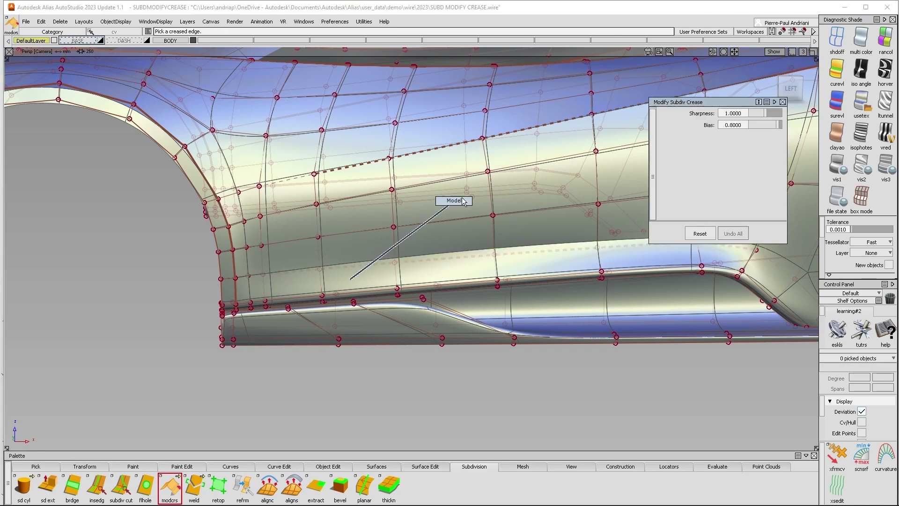
{"action": "left_click_drag", "start_coordinate": [335, 267], "coordinate": [417, 271], "text": "alt+shift"}
{"action": "right_click_drag", "start_coordinate": [418, 271], "coordinate": [284, 265], "text": "alt+shift"}
{"action": "middle_click_drag", "start_coordinate": [284, 265], "coordinate": [423, 271], "text": "alt+shift"}
{"action": "left_click_drag", "start_coordinate": [423, 271], "coordinate": [430, 289], "text": "alt+shift"}
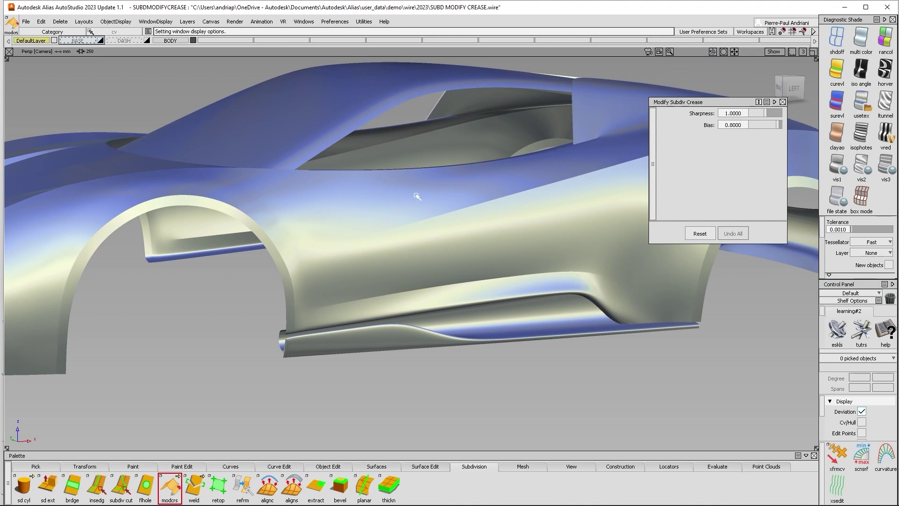
- Show the control mesh, select the body-side crease again for modification and close the Modify Subdiv Crease options window
{"action": "right_click_drag", "start_coordinate": [415, 259], "coordinate": [490, 213], "text": "ctrl+shift"}
{"action": "left_click_drag", "start_coordinate": [490, 209], "coordinate": [462, 231], "text": "alt+shift"}
{"action": "middle_click_drag", "start_coordinate": [475, 202], "coordinate": [478, 233], "text": "alt+shift"}
{"action": "left_click_drag", "start_coordinate": [478, 233], "coordinate": [362, 307], "text": "alt+shift"}
{"action": "left_click", "coordinate": [359, 295]}
{"action": "left_click_drag", "start_coordinate": [422, 283], "coordinate": [389, 274], "text": "alt+shift"}
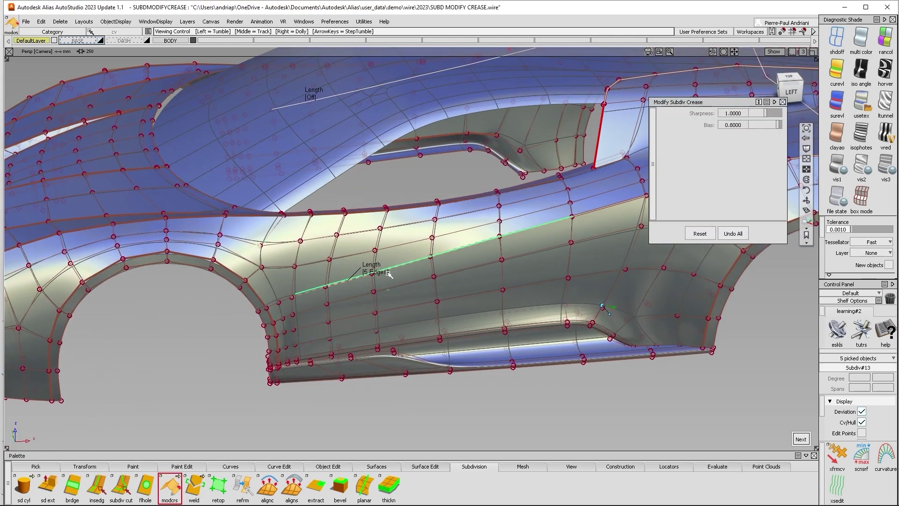
{"action": "left_click", "coordinate": [783, 102]}
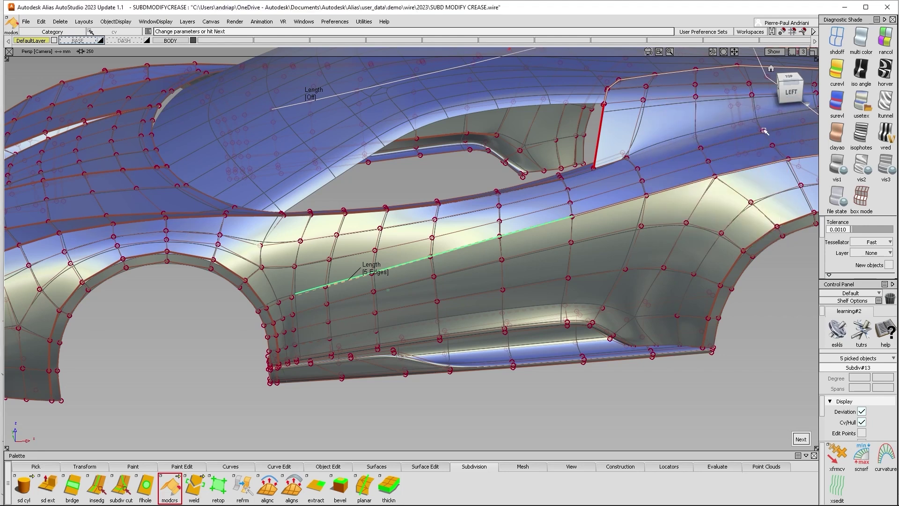
- Examine the crease edges at the car's rear corner and around the open rear of the body
{"action": "left_click_drag", "start_coordinate": [693, 197], "coordinate": [646, 218], "text": "alt+shift"}
{"action": "left_click", "coordinate": [604, 227], "text": "alt+shift"}
{"action": "right_click_drag", "start_coordinate": [604, 227], "coordinate": [676, 182], "text": "alt+shift"}
{"action": "left_click_drag", "start_coordinate": [676, 182], "coordinate": [386, 169], "text": "alt+shift"}
{"action": "left_click_drag", "start_coordinate": [609, 178], "coordinate": [492, 186], "text": "alt+shift"}
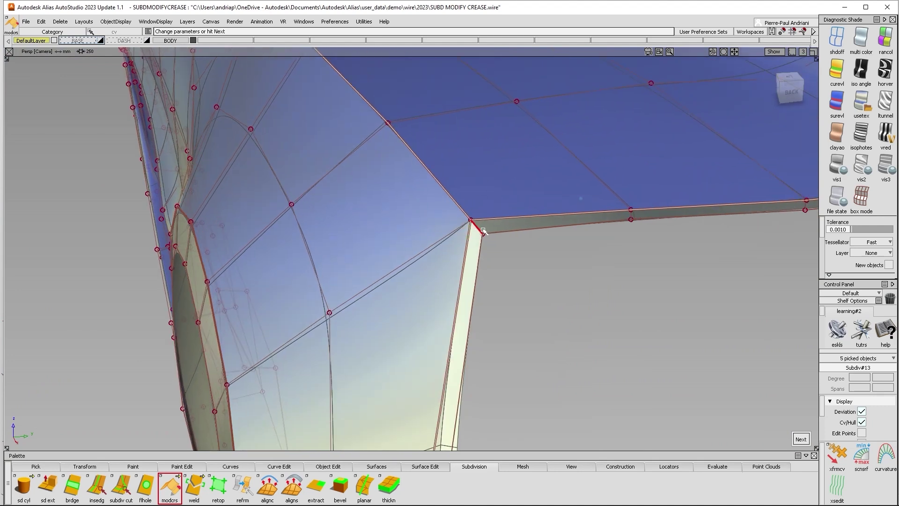
{"action": "left_click_drag", "start_coordinate": [493, 250], "coordinate": [462, 251], "text": "alt+shift"}
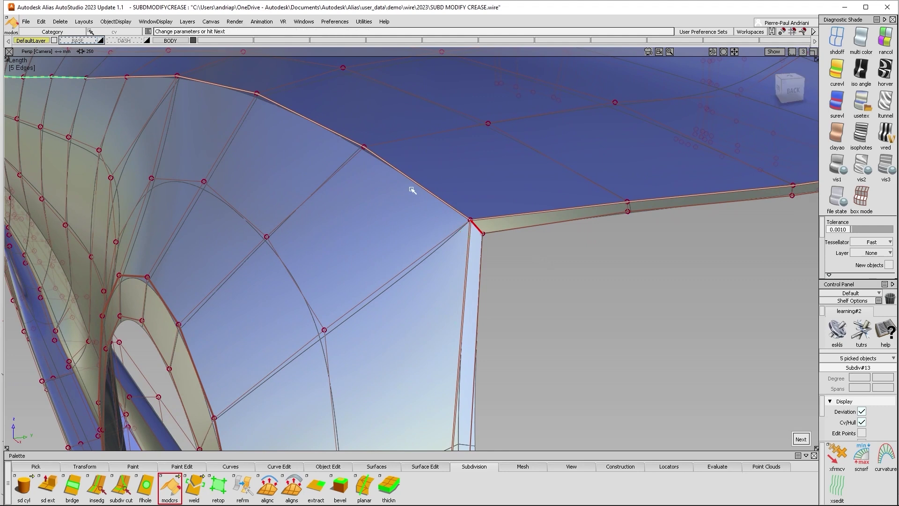
{"action": "left_click_drag", "start_coordinate": [415, 197], "coordinate": [442, 243], "text": "alt+shift"}
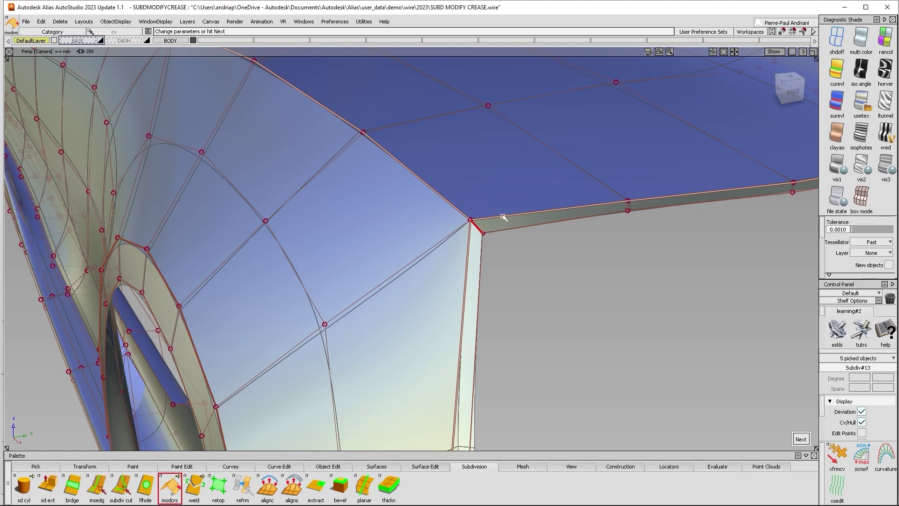
{"action": "right_click_drag", "start_coordinate": [528, 224], "coordinate": [512, 230], "text": "alt+shift"}
{"action": "middle_click_drag", "start_coordinate": [516, 231], "coordinate": [489, 304], "text": "alt+shift"}
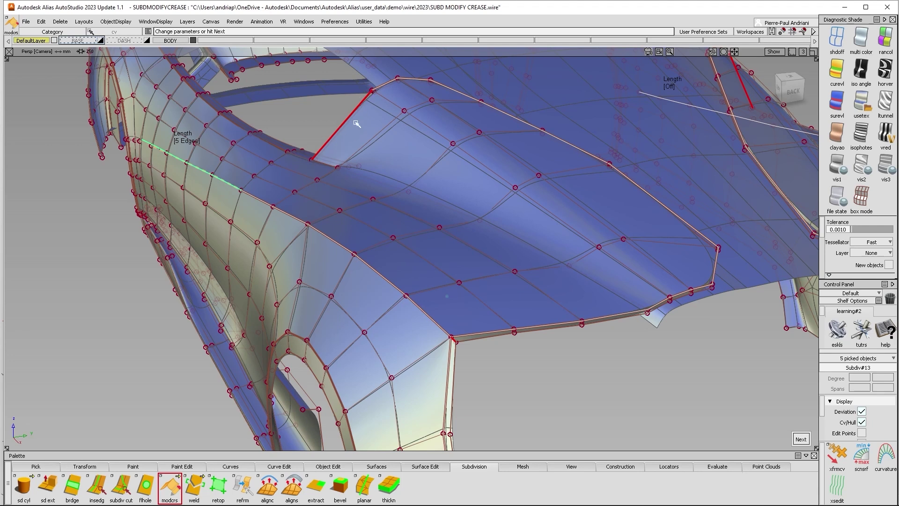
{"action": "right_click_drag", "start_coordinate": [572, 304], "coordinate": [526, 275], "text": "alt+shift"}
{"action": "middle_click_drag", "start_coordinate": [526, 275], "coordinate": [502, 261], "text": "alt+shift"}
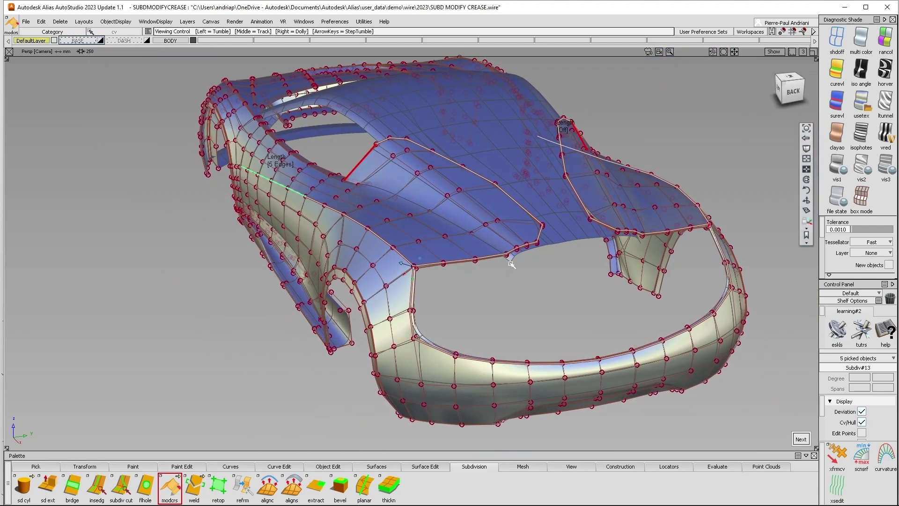
{"action": "left_click_drag", "start_coordinate": [734, 245], "coordinate": [542, 265], "text": "alt+shift"}
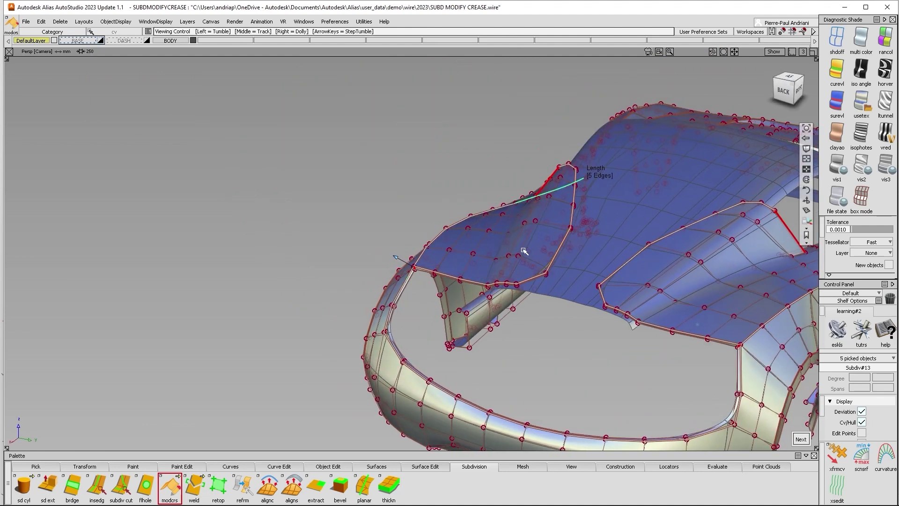
- Accept the current crease edit and lengthen the fade at the front end of the right body-side crease
{"action": "middle_click_drag", "start_coordinate": [541, 265], "coordinate": [228, 247], "text": "alt+shift"}
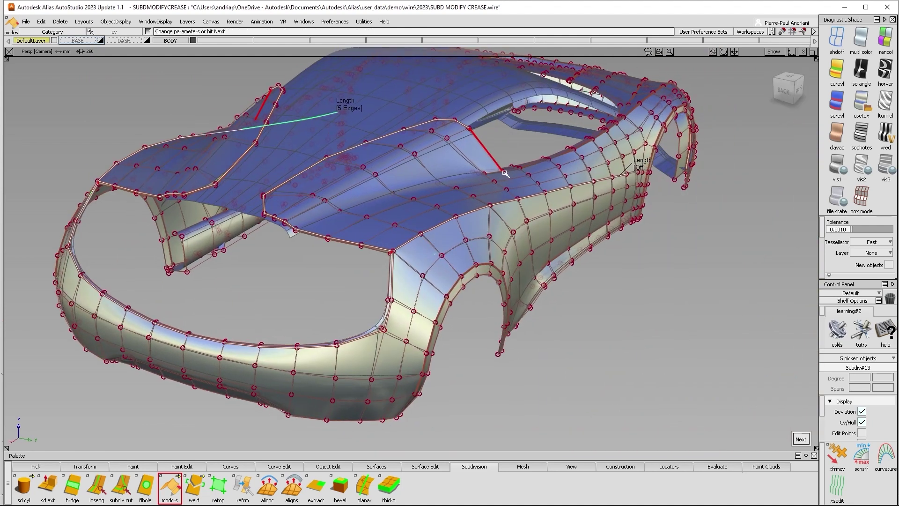
{"action": "left_click", "coordinate": [627, 174], "text": "alt+shift"}
{"action": "right_click_drag", "start_coordinate": [627, 174], "coordinate": [674, 178], "text": "alt+shift"}
{"action": "left_click_drag", "start_coordinate": [675, 178], "coordinate": [512, 165], "text": "alt+shift"}
{"action": "middle_click_drag", "start_coordinate": [512, 165], "coordinate": [529, 210], "text": "alt+shift"}
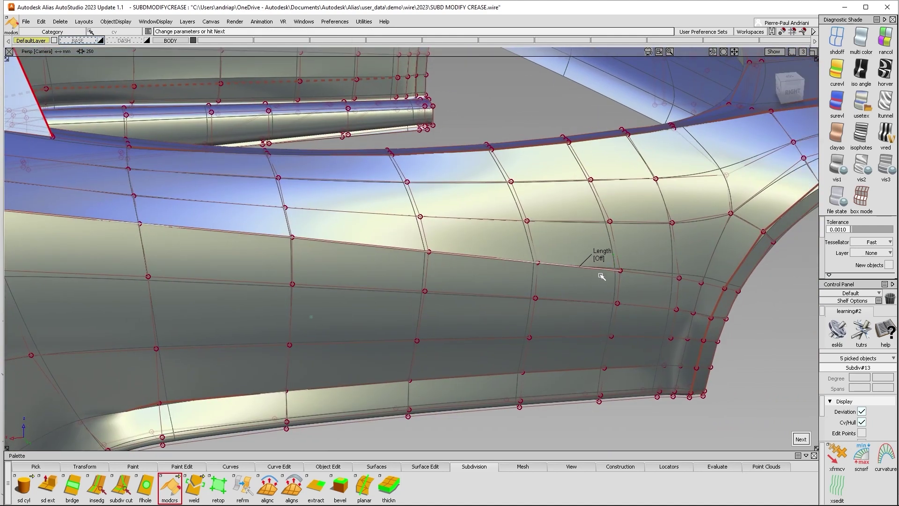
{"action": "key", "text": "space"}
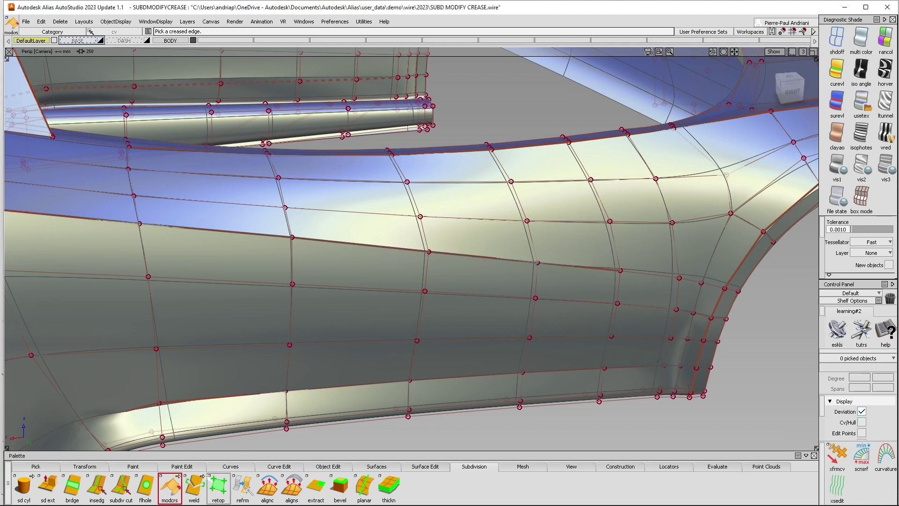
{"action": "left_click", "coordinate": [571, 269]}
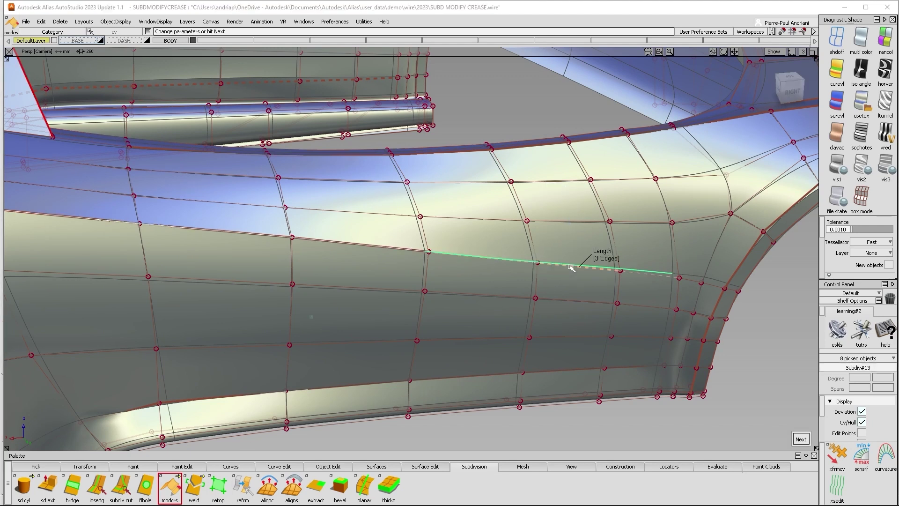
{"action": "left_click", "coordinate": [608, 260]}
{"action": "left_click", "coordinate": [607, 259]}
{"action": "mouse_move", "coordinate": [620, 298]}
{"action": "left_mouse_down", "text": "alt+shift"}
{"action": "mouse_move", "coordinate": [561, 290]}
{"action": "mouse_move", "coordinate": [554, 305]}
{"action": "left_mouse_up", "text": "alt+shift"}
{"action": "key", "text": "space"}
- Check the body-side crease's front fade without the control mesh, show the mesh again and review the whole side
{"action": "key", "text": "alt+t"}
{"action": "left_click_drag", "start_coordinate": [441, 240], "coordinate": [476, 198], "text": "alt+shift"}
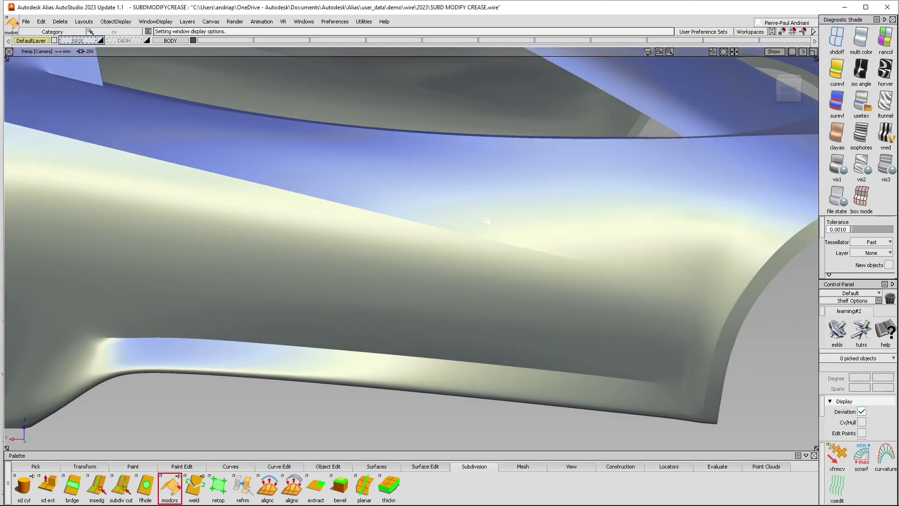
{"action": "right_click_drag", "start_coordinate": [476, 199], "coordinate": [476, 199], "text": "alt+shift"}
{"action": "middle_click_drag", "start_coordinate": [476, 199], "coordinate": [480, 229], "text": "alt+shift"}
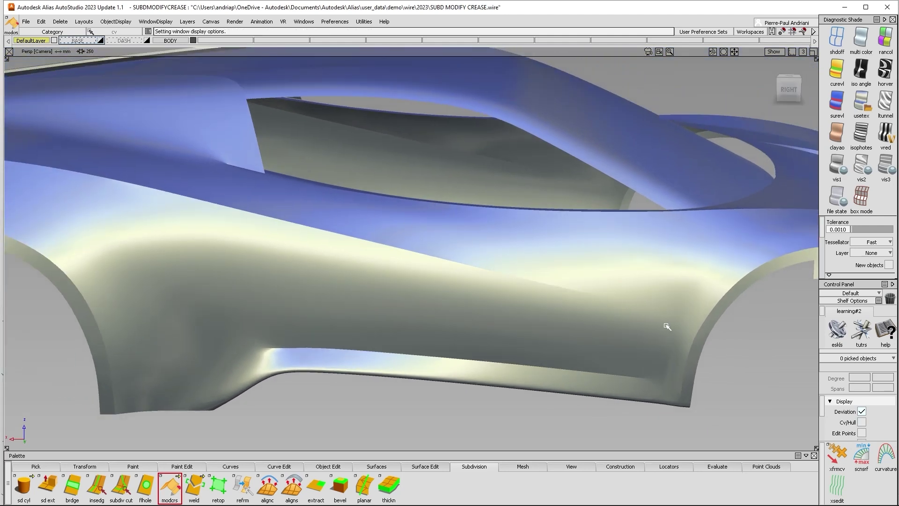
{"action": "right_click_drag", "start_coordinate": [580, 318], "coordinate": [626, 279], "text": "ctrl+shift"}
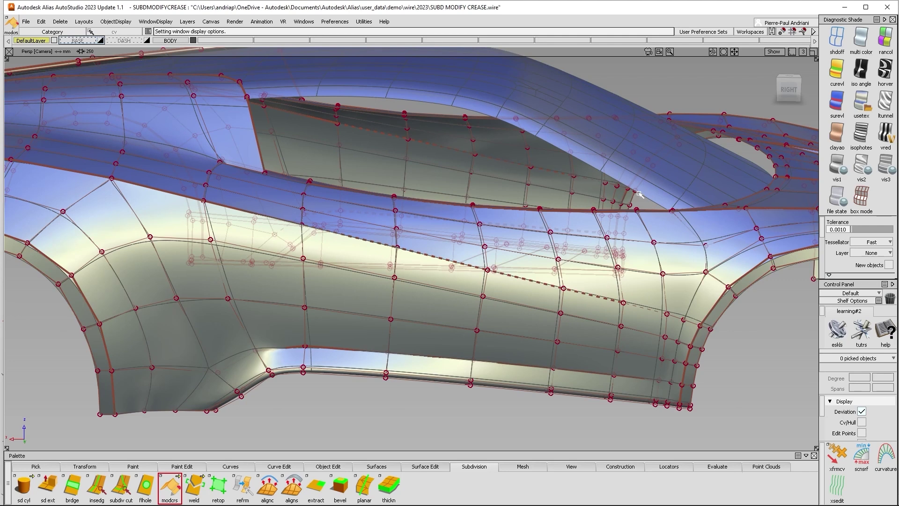
{"action": "right_click_drag", "start_coordinate": [700, 288], "coordinate": [655, 289], "text": "alt+shift"}
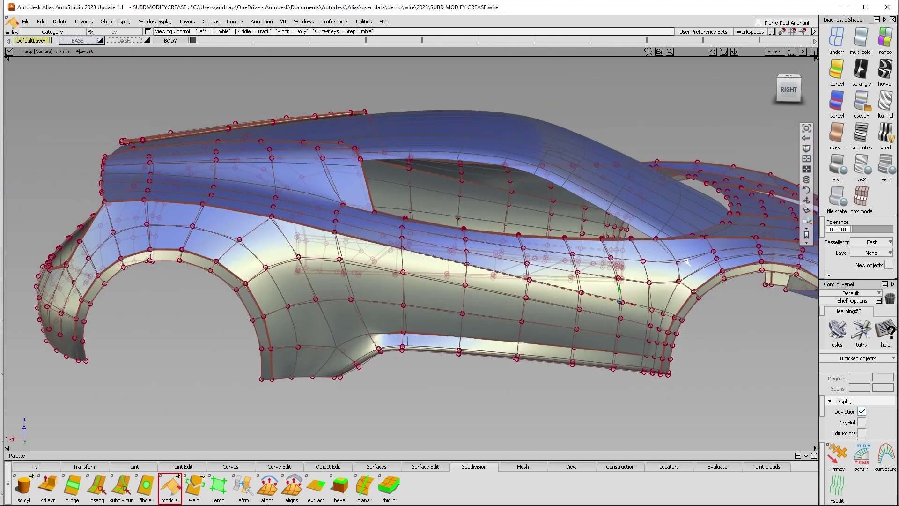
{"action": "middle_click_drag", "start_coordinate": [745, 265], "coordinate": [630, 245], "text": "alt+shift"}
{"action": "left_click_drag", "start_coordinate": [630, 245], "coordinate": [605, 272], "text": "alt+shift"}
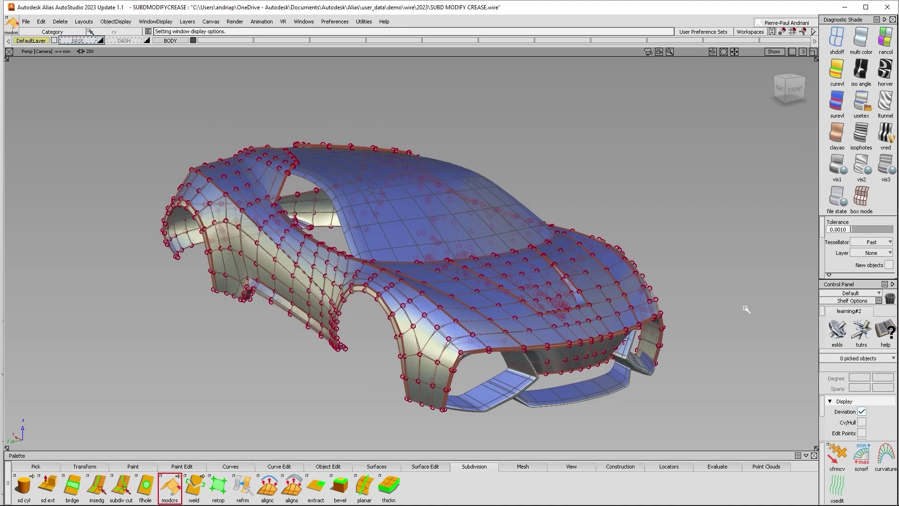
- Examine the hood creases and the rounded corners of the recess in the hood from the front
{"action": "left_click_drag", "start_coordinate": [748, 310], "coordinate": [547, 324], "text": "alt+shift"}
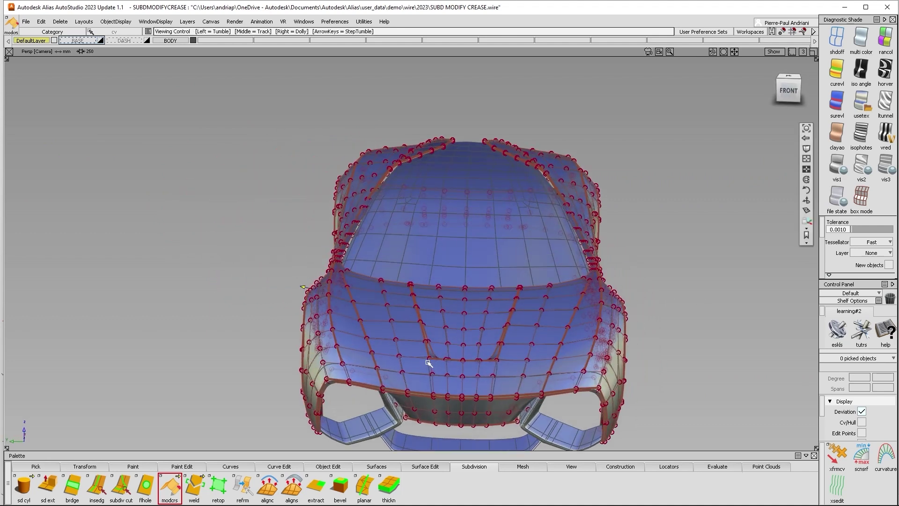
{"action": "right_click_drag", "start_coordinate": [427, 362], "coordinate": [506, 325], "text": "alt+shift"}
{"action": "middle_click_drag", "start_coordinate": [506, 325], "coordinate": [361, 375], "text": "alt+shift"}
{"action": "left_click_drag", "start_coordinate": [361, 375], "coordinate": [363, 394], "text": "alt+shift"}
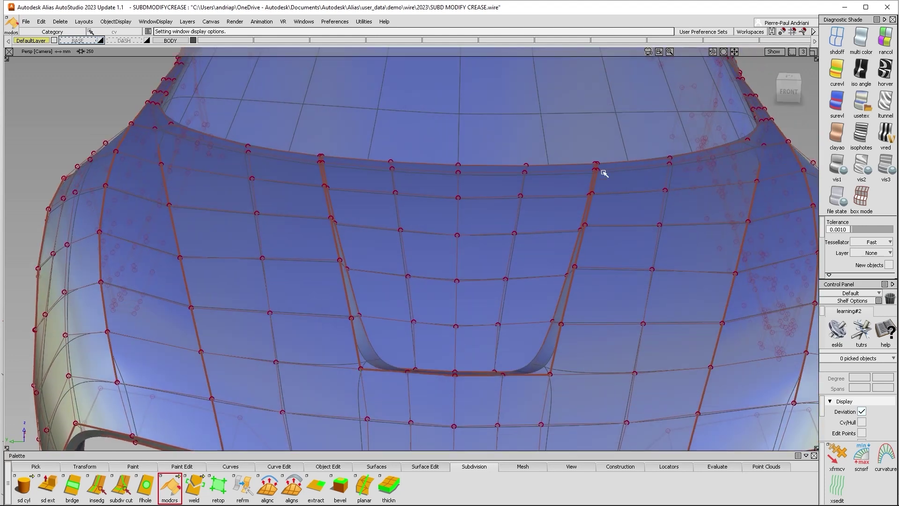
{"action": "left_click_drag", "start_coordinate": [448, 270], "coordinate": [412, 220], "text": "alt+shift"}
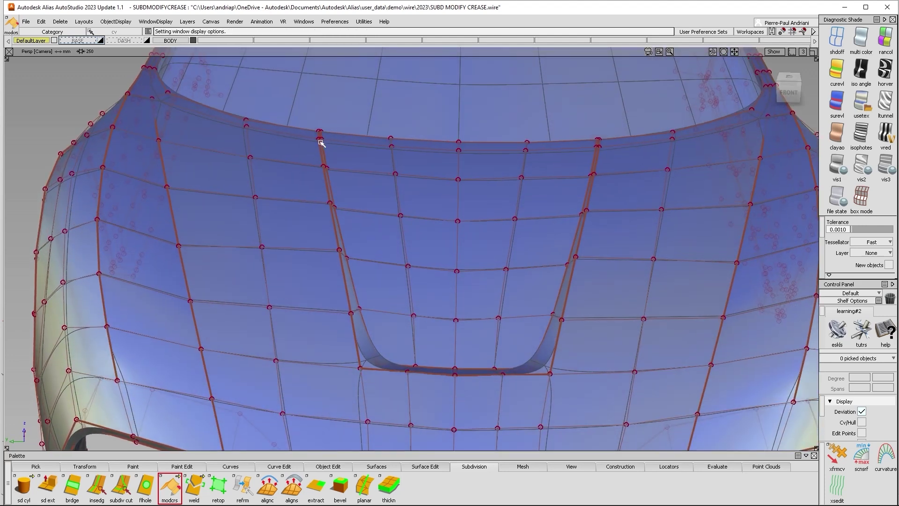
{"action": "left_click_drag", "start_coordinate": [374, 387], "coordinate": [880, 361], "text": "alt+shift"}
{"action": "right_click_drag", "start_coordinate": [679, 356], "coordinate": [535, 328], "text": "alt+shift"}
{"action": "left_click_drag", "start_coordinate": [509, 284], "coordinate": [469, 318], "text": "alt+shift"}
{"action": "right_click_drag", "start_coordinate": [468, 319], "coordinate": [520, 253], "text": "alt+shift"}
{"action": "middle_click_drag", "start_coordinate": [496, 244], "coordinate": [501, 308], "text": "alt+shift"}
{"action": "left_click_drag", "start_coordinate": [502, 308], "coordinate": [396, 316], "text": "alt+shift"}
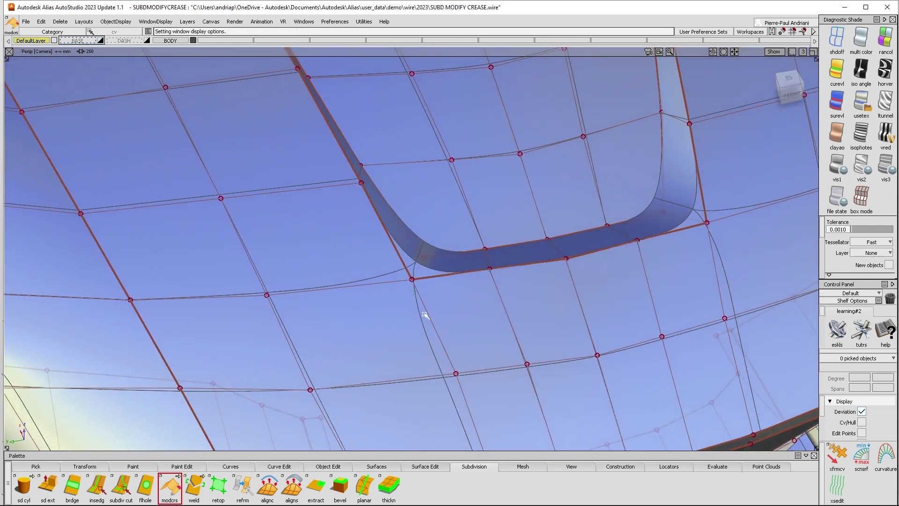
- Display the body in box mode and examine the hood recess, front edge and left fender creases
{"action": "left_click", "coordinate": [885, 166]}
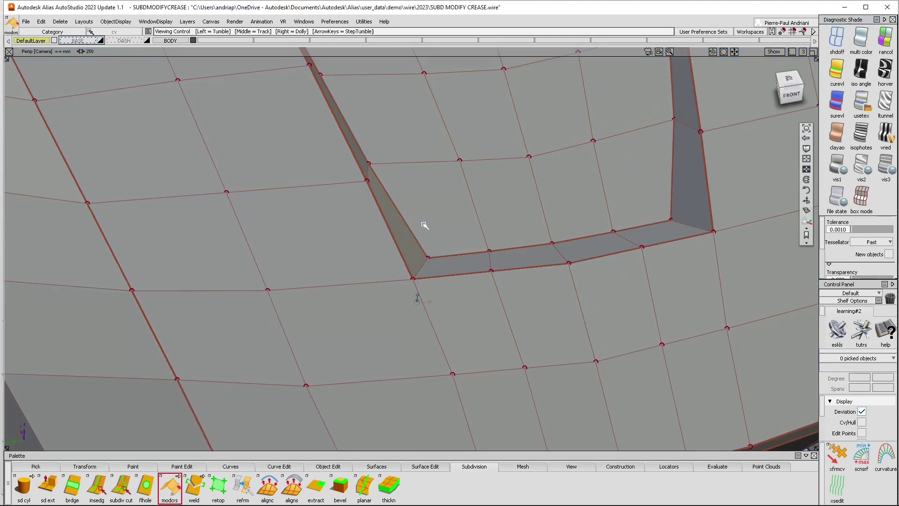
{"action": "right_click_drag", "start_coordinate": [424, 225], "coordinate": [465, 319], "text": "alt+shift"}
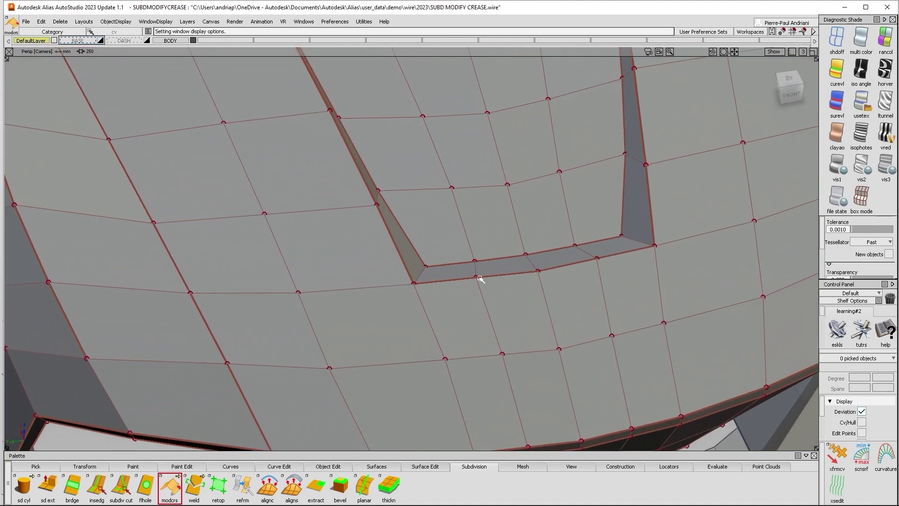
{"action": "left_click_drag", "start_coordinate": [632, 269], "coordinate": [643, 249], "text": "alt+shift"}
{"action": "middle_click_drag", "start_coordinate": [642, 249], "coordinate": [417, 254], "text": "alt+shift"}
{"action": "left_click_drag", "start_coordinate": [531, 247], "coordinate": [474, 126], "text": "alt+shift"}
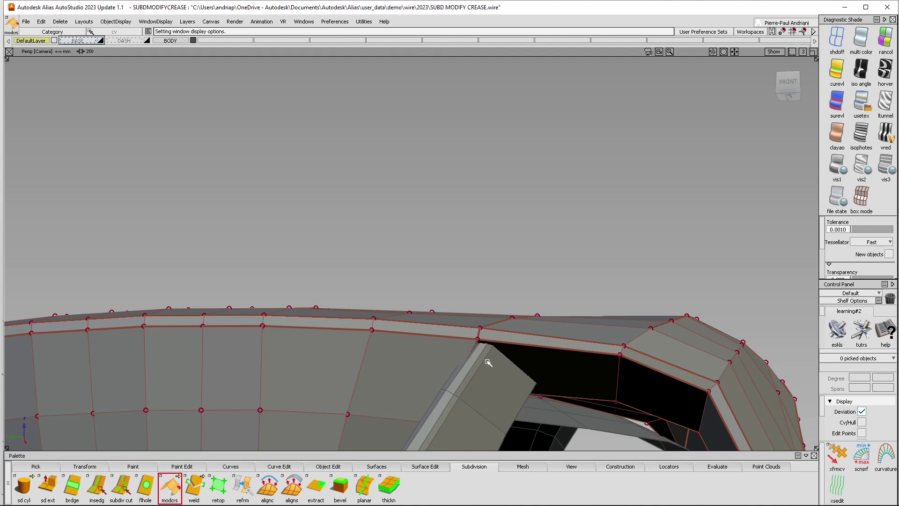
{"action": "left_click_drag", "start_coordinate": [568, 235], "coordinate": [560, 337], "text": "alt+shift"}
{"action": "right_click_drag", "start_coordinate": [560, 336], "coordinate": [555, 337], "text": "alt+shift"}
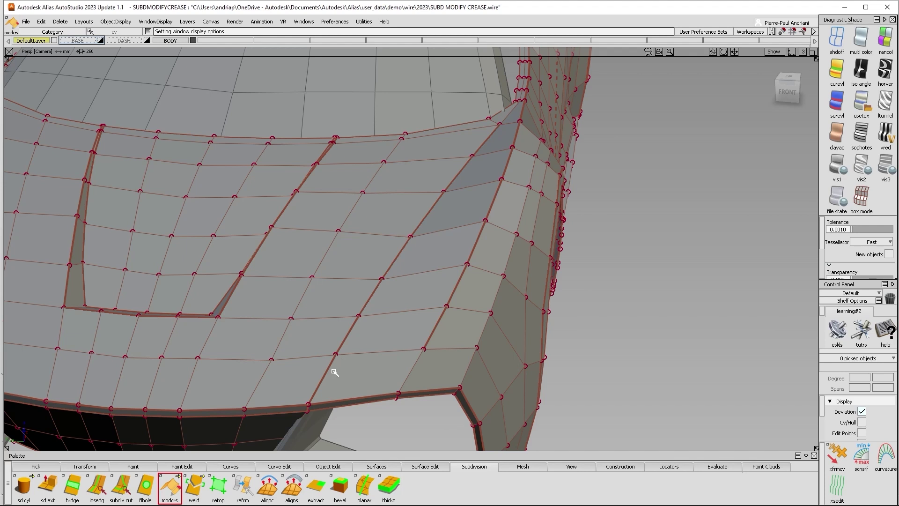
{"action": "left_click_drag", "start_coordinate": [311, 412], "coordinate": [302, 331], "text": "alt+shift"}
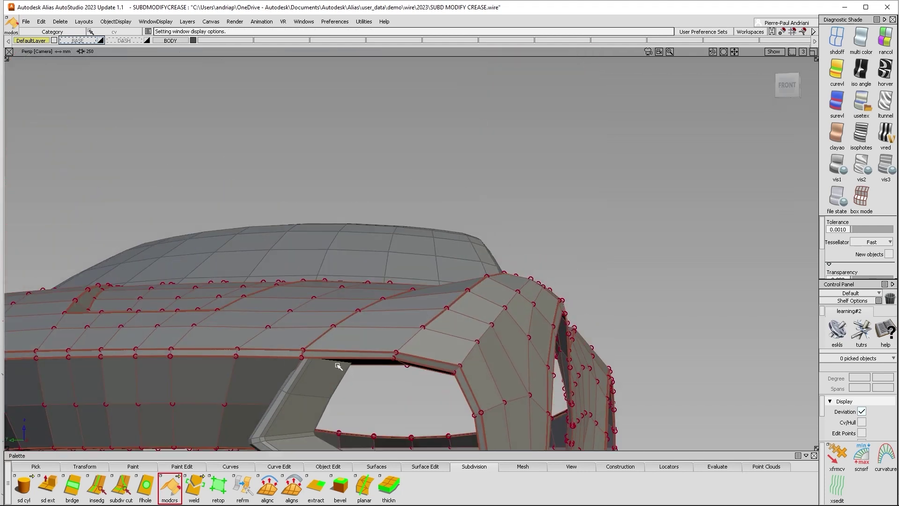
{"action": "left_click_drag", "start_coordinate": [403, 276], "coordinate": [418, 343], "text": "alt+shift"}
{"action": "left_click_drag", "start_coordinate": [431, 303], "coordinate": [431, 346], "text": "alt+shift"}
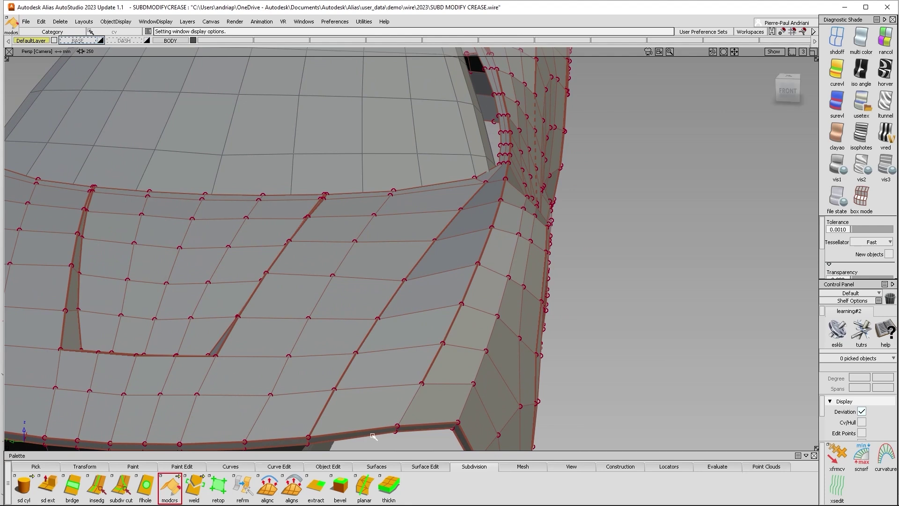
- Modify the front end of the left fender crease to a 3-edge length and accept it
{"action": "left_click", "coordinate": [432, 366]}
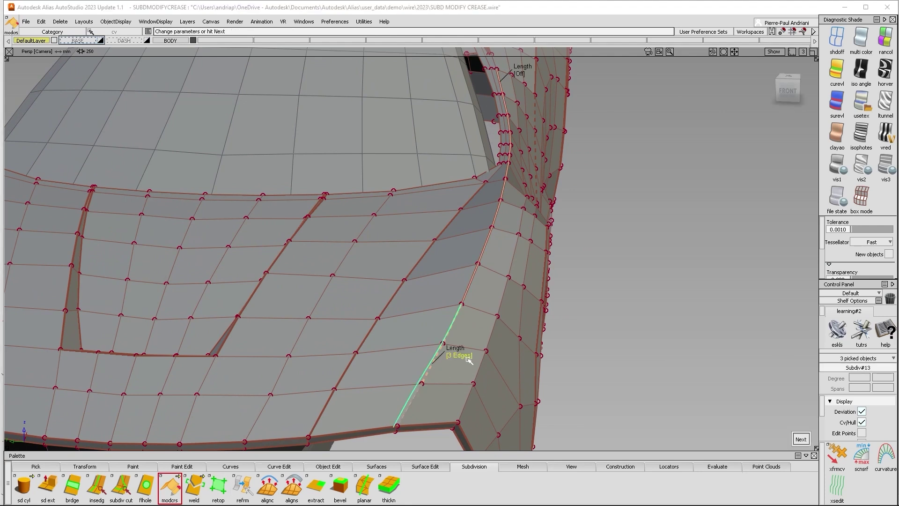
{"action": "key", "text": "shift+alt"}
{"action": "left_click_drag", "start_coordinate": [601, 271], "coordinate": [541, 132], "text": "alt+shift"}
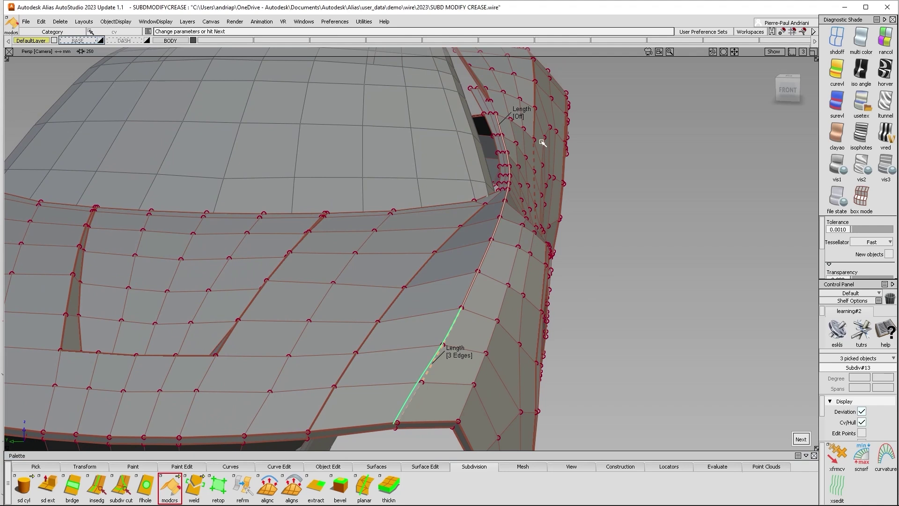
{"action": "middle_click_drag", "start_coordinate": [476, 379], "coordinate": [529, 343], "text": "alt+shift"}
{"action": "scroll", "coordinate": [482, 337], "scroll_direction": "up", "scroll_amount": 3}
{"action": "left_click_drag", "start_coordinate": [496, 335], "coordinate": [531, 324], "text": "alt+shift"}
{"action": "left_click", "coordinate": [711, 263]}
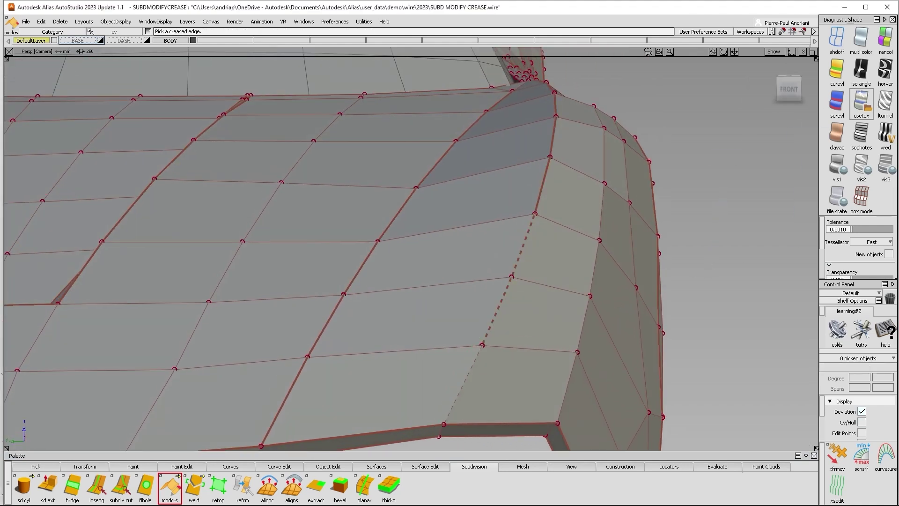
- Return to the smooth surface display and extend the left fender crease's front fade to 5 edges
{"action": "left_click", "coordinate": [862, 106]}
{"action": "right_click_drag", "start_coordinate": [514, 343], "coordinate": [558, 295], "text": "ctrl+shift"}
{"action": "left_click_drag", "start_coordinate": [558, 295], "coordinate": [480, 339], "text": "alt+shift"}
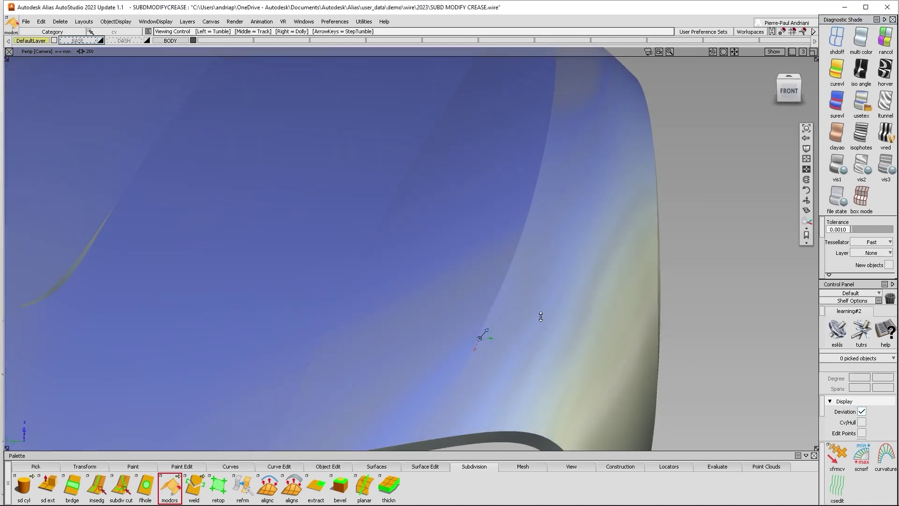
{"action": "mouse_move", "coordinate": [476, 345]}
{"action": "right_mouse_down", "text": "ctrl+shift"}
{"action": "mouse_move", "coordinate": [508, 290]}
{"action": "mouse_move", "coordinate": [498, 339]}
{"action": "mouse_move", "coordinate": [484, 347]}
{"action": "right_mouse_up", "text": "ctrl+shift"}
{"action": "left_click", "coordinate": [483, 349]}
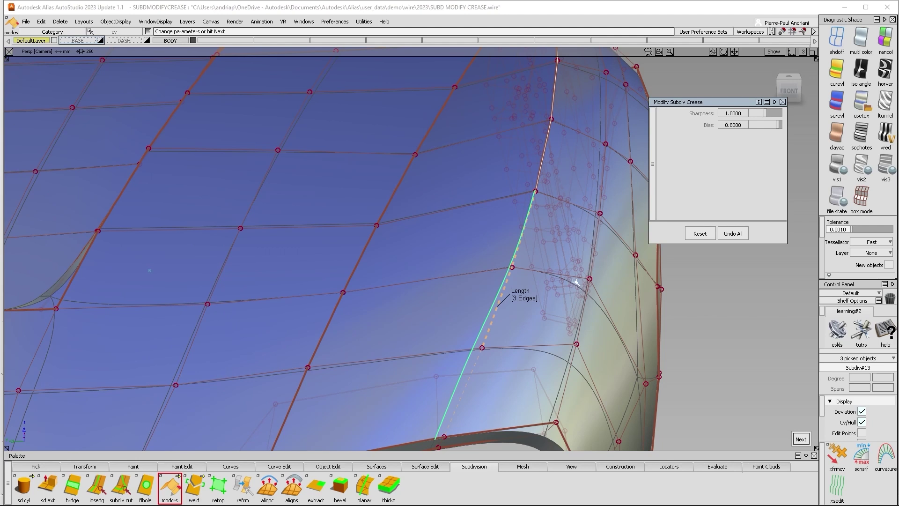
{"action": "left_click_drag", "start_coordinate": [573, 241], "coordinate": [564, 210], "text": "alt+shift"}
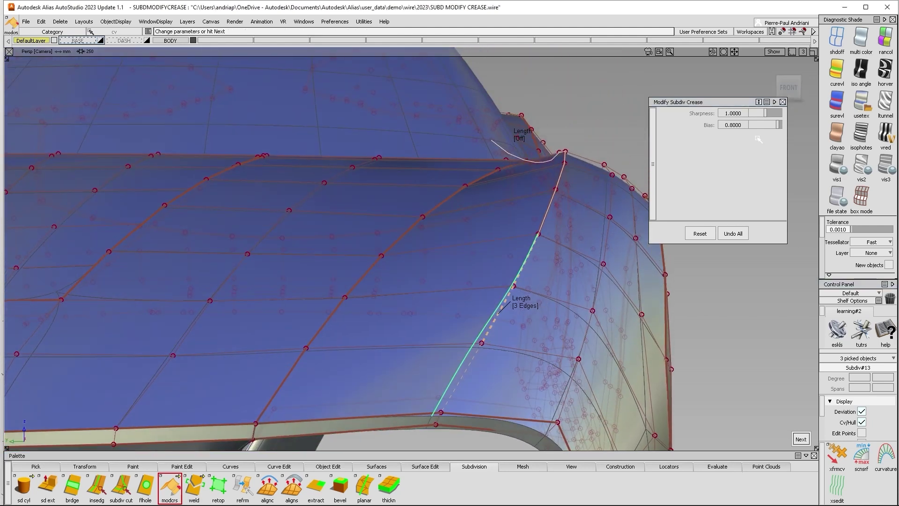
{"action": "left_click", "coordinate": [525, 307]}
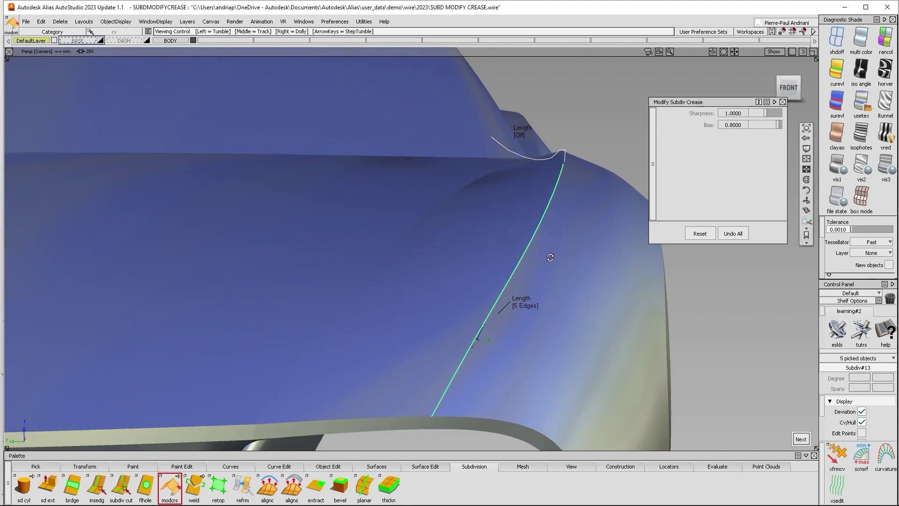
{"action": "left_click_drag", "start_coordinate": [552, 261], "coordinate": [525, 338], "text": "alt+shift"}
- Move the control vertex near the front end of the left fender crease sideways and check the surface without the mesh
{"action": "left_click_drag", "start_coordinate": [525, 338], "coordinate": [530, 280], "text": "ctrl+shift"}
{"action": "left_click_drag", "start_coordinate": [540, 321], "coordinate": [498, 361], "text": "alt+shift"}
{"action": "key", "text": "alt+t"}
{"action": "middle_click_drag", "start_coordinate": [497, 361], "coordinate": [646, 351], "text": "ctrl+shift"}
{"action": "key", "text": "alt+t"}
{"action": "mouse_move", "coordinate": [672, 315]}
{"action": "left_mouse_down", "text": "alt+shift"}
{"action": "mouse_move", "coordinate": [663, 301]}
{"action": "mouse_move", "coordinate": [675, 277]}
{"action": "mouse_move", "coordinate": [700, 285]}
{"action": "mouse_move", "coordinate": [681, 299]}
{"action": "mouse_move", "coordinate": [682, 288]}
{"action": "left_mouse_up", "text": "alt+shift"}
{"action": "key", "text": "alt+t"}
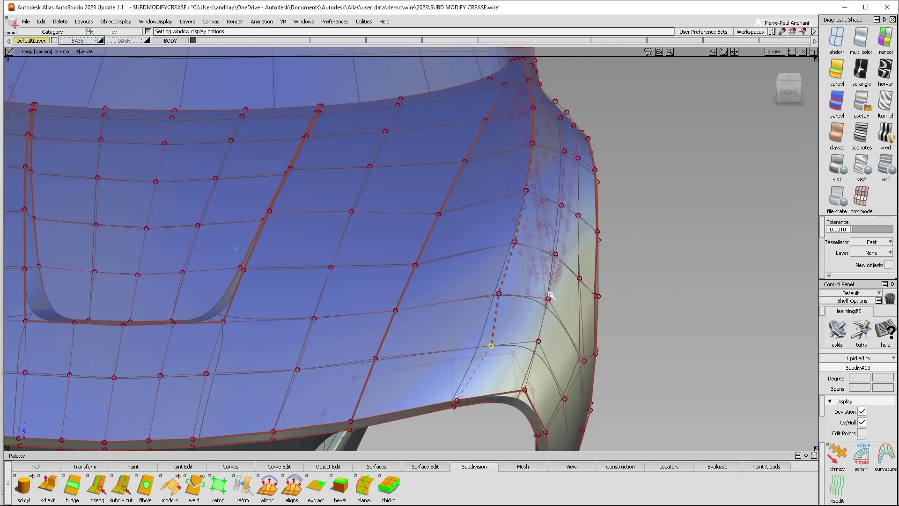
- Move the next control vertex up the left fender crease by about -5.2 along Y and check the surface
{"action": "left_click_drag", "start_coordinate": [492, 343], "coordinate": [488, 283], "text": "ctrl+shift"}
{"action": "middle_click_drag", "start_coordinate": [513, 306], "coordinate": [672, 284], "text": "ctrl+shift"}
{"action": "key", "text": "alt+t"}
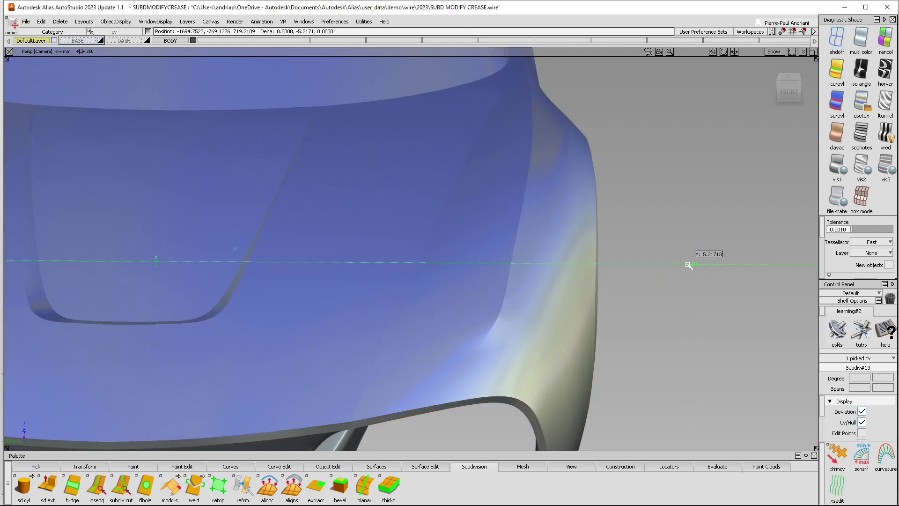
{"action": "left_click_drag", "start_coordinate": [680, 257], "coordinate": [670, 295], "text": "alt+shift"}
{"action": "key", "text": "alt+t"}
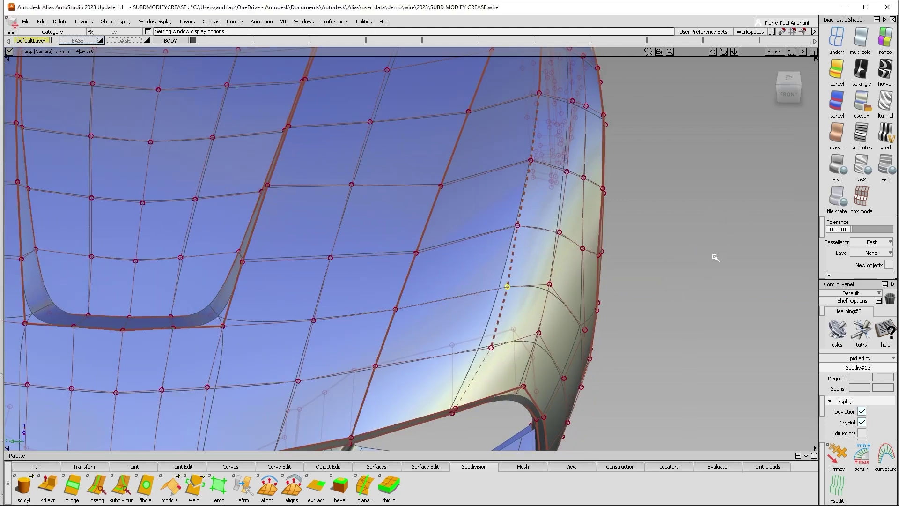
- Deselect the vertex, inspect the left fender crease in box mode and return to the smooth display without the control mesh
{"action": "left_click_drag", "start_coordinate": [715, 262], "coordinate": [716, 201], "text": "ctrl+shift"}
{"action": "left_click", "coordinate": [860, 200]}
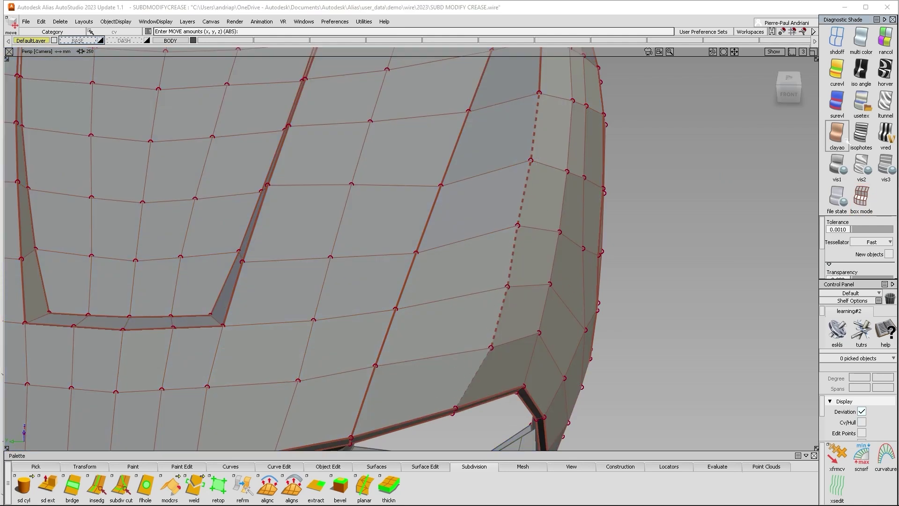
{"action": "left_click", "coordinate": [865, 104]}
{"action": "key", "text": "alt+t"}
{"action": "left_click_drag", "start_coordinate": [658, 269], "coordinate": [650, 193], "text": "alt+shift"}
{"action": "right_click_drag", "start_coordinate": [650, 192], "coordinate": [664, 193], "text": "alt+shift"}
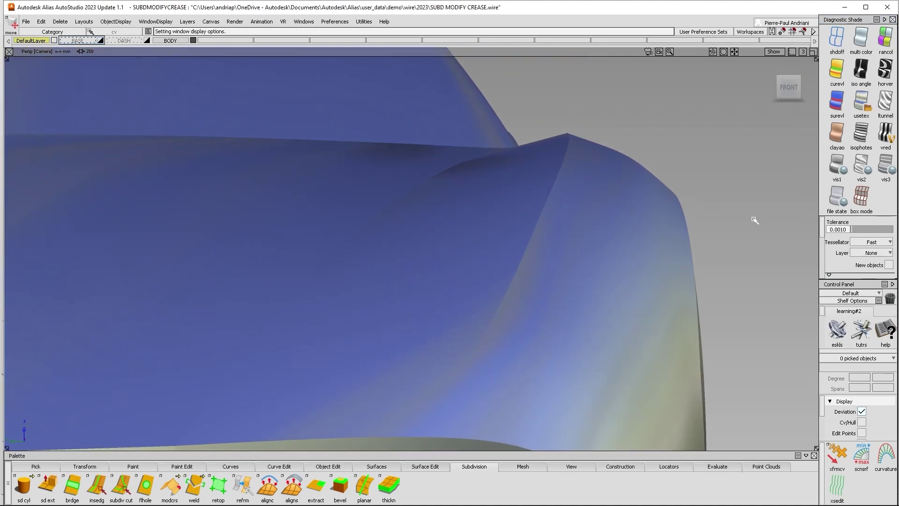
- Review the faded creases on the smooth body from the front and the left side
{"action": "right_click_drag", "start_coordinate": [753, 225], "coordinate": [705, 244], "text": "alt+shift"}
{"action": "left_click_drag", "start_coordinate": [705, 245], "coordinate": [486, 246], "text": "alt+shift"}
{"action": "middle_click_drag", "start_coordinate": [650, 283], "coordinate": [576, 222], "text": "alt+shift"}
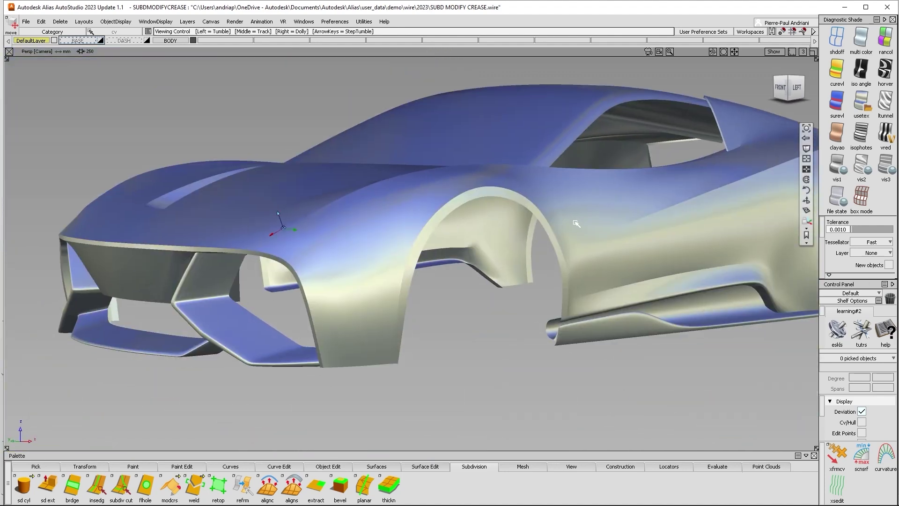
{"action": "left_click_drag", "start_coordinate": [576, 221], "coordinate": [462, 225], "text": "alt+shift"}
{"action": "left_click_drag", "start_coordinate": [710, 229], "coordinate": [554, 297], "text": "alt+shift"}
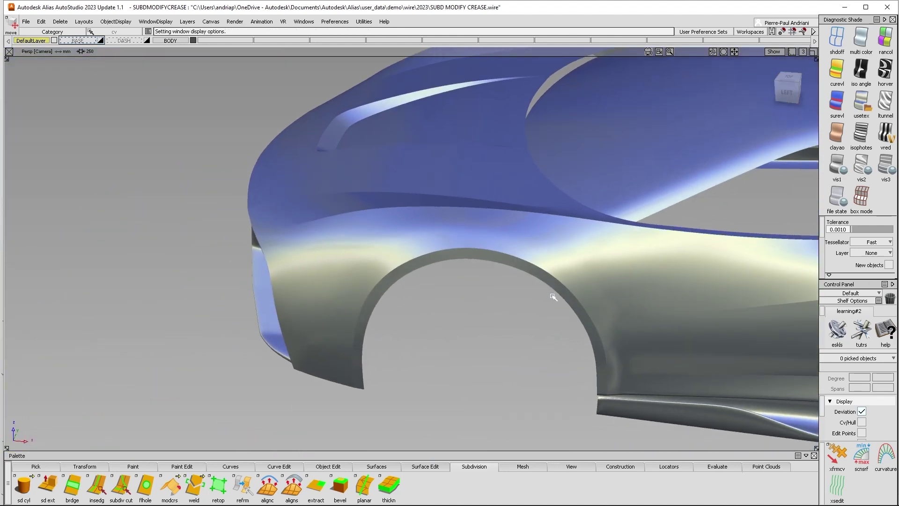
- Pick the crease around the left front wheel arch with Modify Subdiv Crease and open the tool's options
{"action": "left_click", "coordinate": [583, 303]}
{"action": "left_click", "coordinate": [292, 487]}
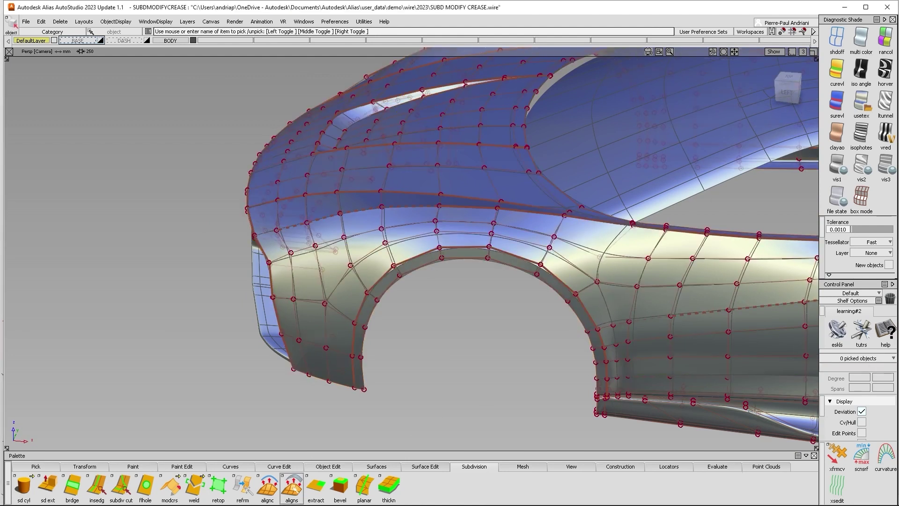
{"action": "left_click", "coordinate": [180, 494]}
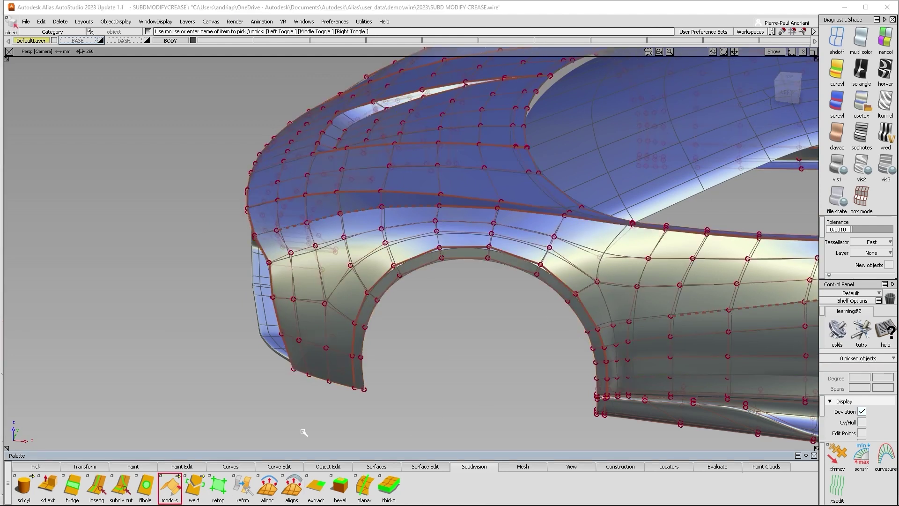
{"action": "left_click", "coordinate": [482, 246]}
{"action": "right_click_drag", "start_coordinate": [592, 320], "coordinate": [598, 301], "text": "alt+shift"}
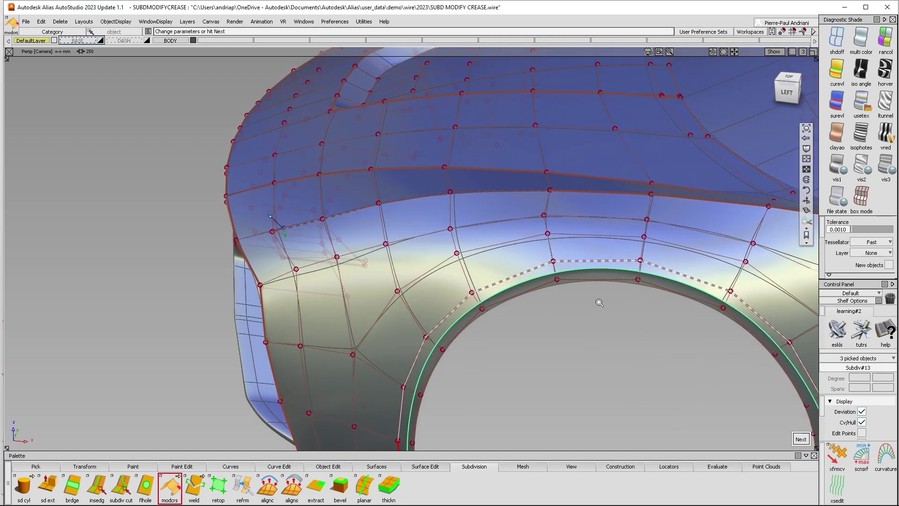
{"action": "left_click_drag", "start_coordinate": [598, 301], "coordinate": [518, 273], "text": "alt+shift"}
{"action": "middle_click_drag", "start_coordinate": [518, 273], "coordinate": [473, 251], "text": "alt+shift"}
{"action": "double_click", "coordinate": [170, 488]}
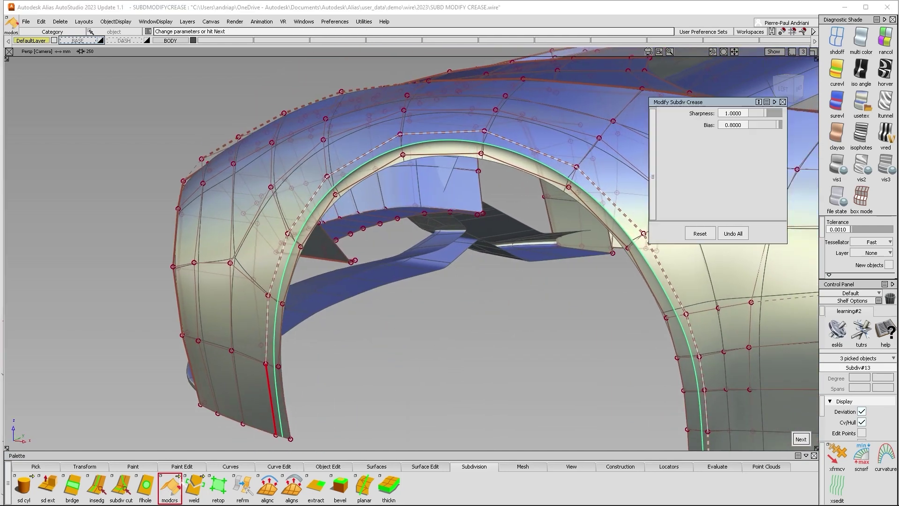
{"action": "left_click_drag", "start_coordinate": [516, 188], "coordinate": [450, 215], "text": "alt+shift"}
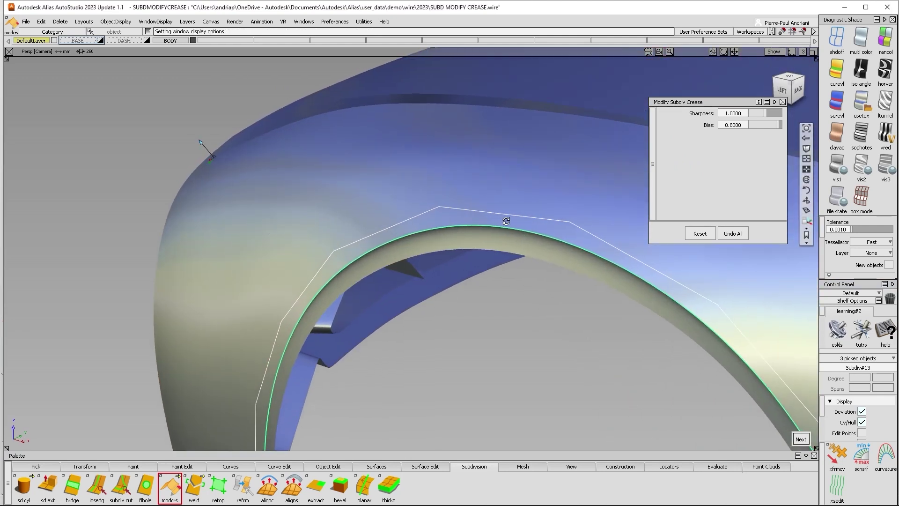
- Try a bias of 0 on the wheel arch crease, and set its sharpness to 1.4 and bias to 0.2
{"action": "mouse_move", "coordinate": [770, 114]}
{"action": "left_mouse_down"}
{"action": "mouse_move", "coordinate": [780, 113]}
{"action": "mouse_move", "coordinate": [751, 120]}
{"action": "mouse_move", "coordinate": [758, 115]}
{"action": "mouse_move", "coordinate": [769, 129]}
{"action": "left_mouse_up"}
{"action": "left_click_drag", "start_coordinate": [571, 213], "coordinate": [478, 188], "text": "alt+shift"}
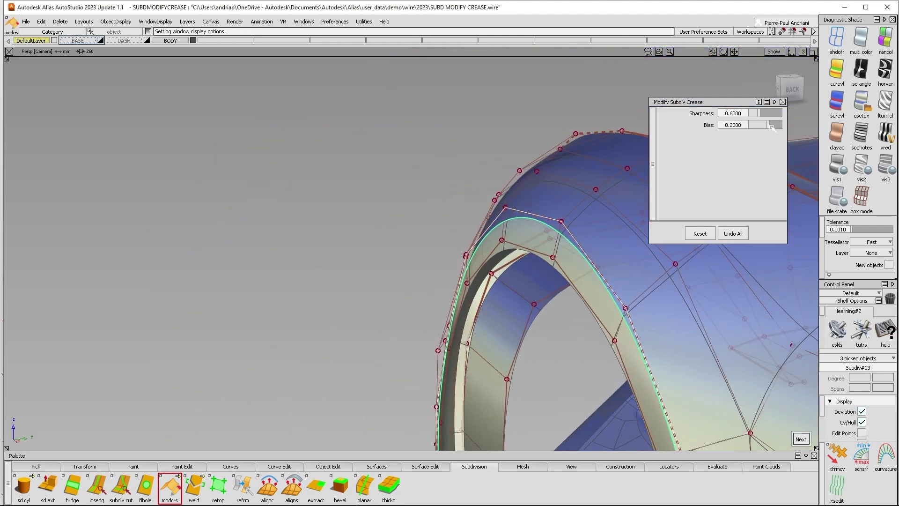
{"action": "left_click_drag", "start_coordinate": [773, 128], "coordinate": [765, 132]}
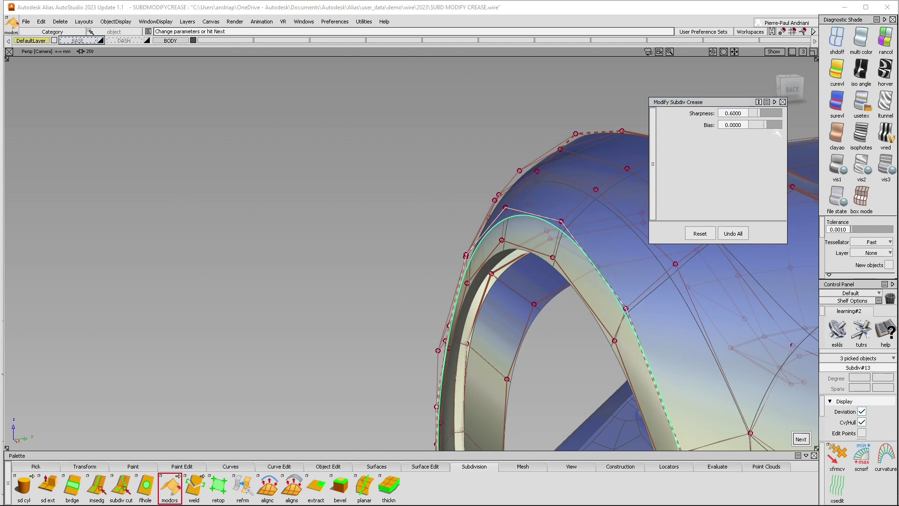
{"action": "mouse_move", "coordinate": [767, 127]}
{"action": "left_mouse_down"}
{"action": "mouse_move", "coordinate": [776, 131]}
{"action": "mouse_move", "coordinate": [773, 114]}
{"action": "mouse_move", "coordinate": [770, 130]}
{"action": "left_mouse_up"}
{"action": "left_click_drag", "start_coordinate": [597, 153], "coordinate": [579, 225], "text": "alt+shift"}
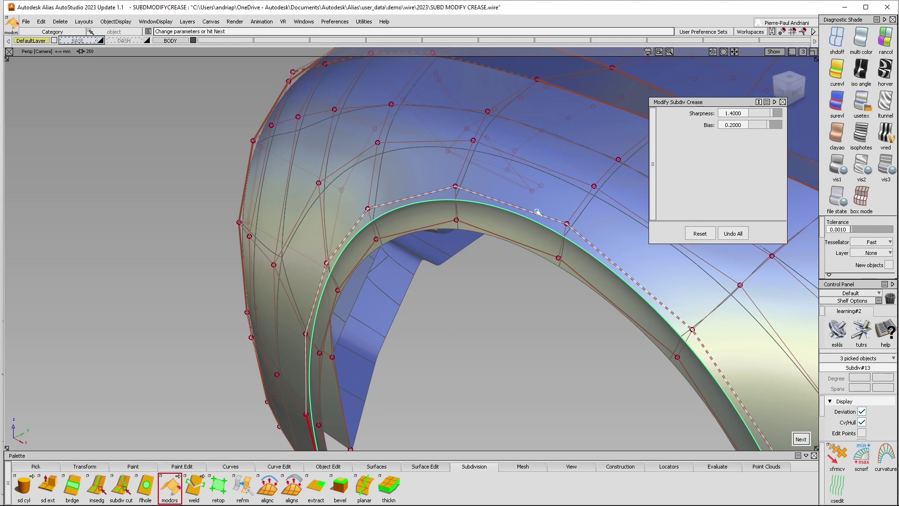
- Deselect the wheel arch crease and inspect the softened arch edge from the left side without the mesh
{"action": "right_click_drag", "start_coordinate": [452, 263], "coordinate": [398, 249], "text": "alt+shift"}
{"action": "left_click_drag", "start_coordinate": [504, 220], "coordinate": [627, 211], "text": "alt+shift"}
{"action": "middle_click_drag", "start_coordinate": [473, 226], "coordinate": [457, 230], "text": "alt+shift"}
{"action": "left_click_drag", "start_coordinate": [456, 230], "coordinate": [466, 272], "text": "alt+shift"}
{"action": "left_click", "coordinate": [465, 293]}
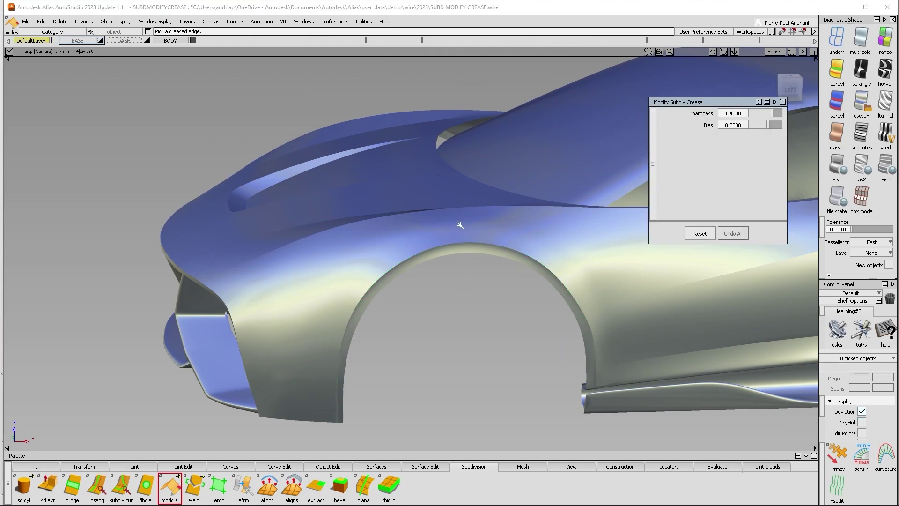